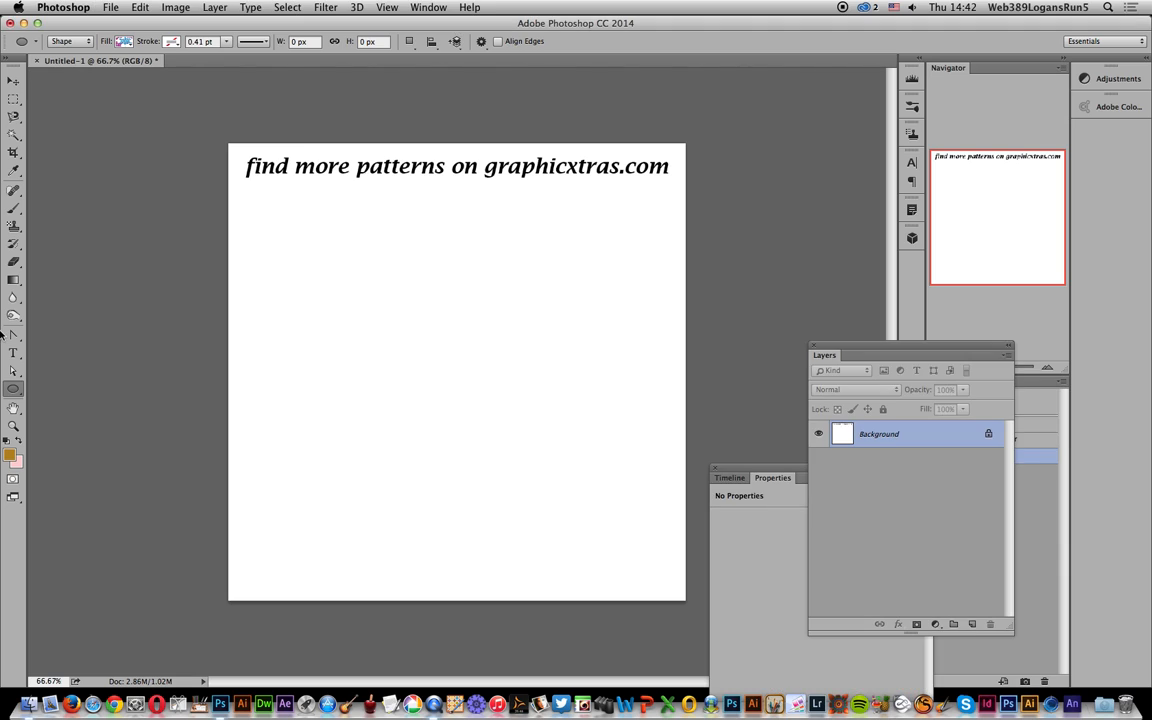
- Set up the Ellipse tool in Shape mode with the blue and black dotted star pattern as fill
left_click(15, 391)
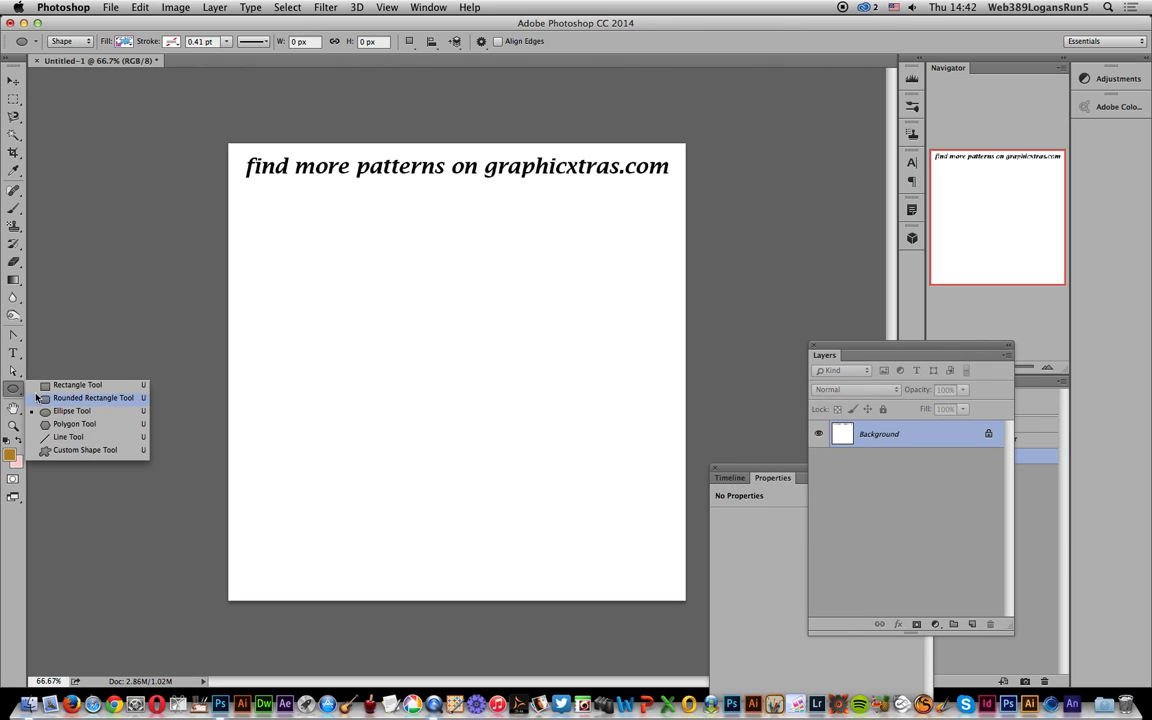
left_click(87, 418)
left_click(81, 48)
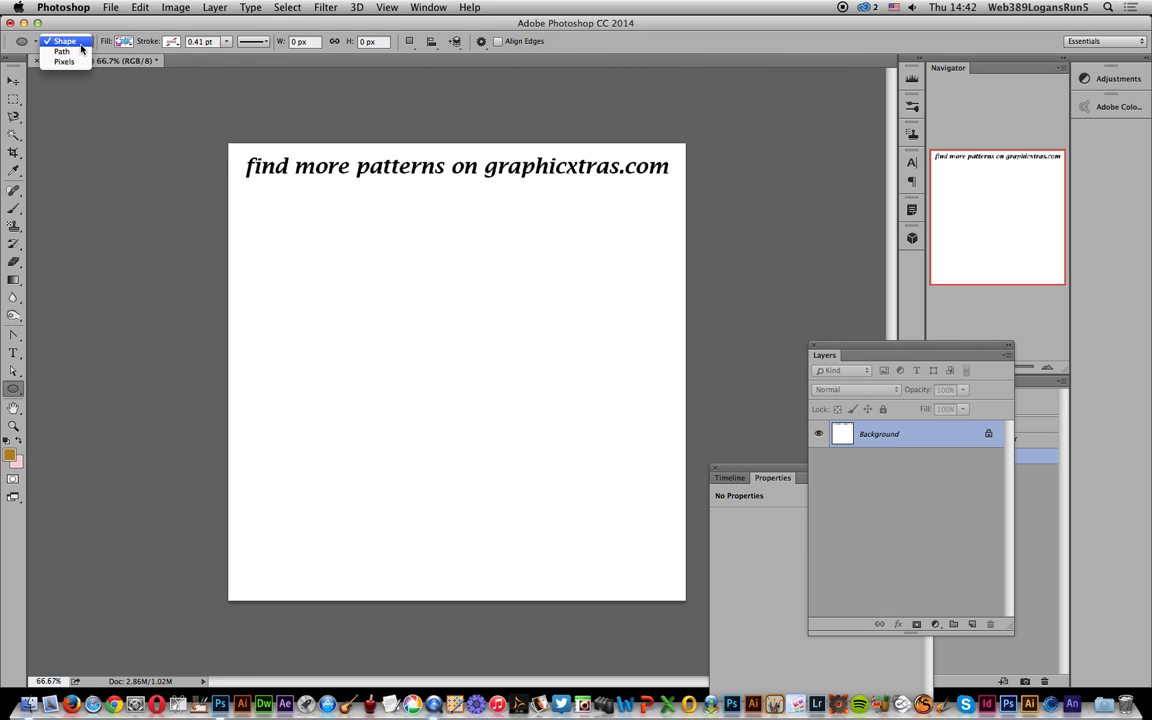
left_click(65, 41)
left_click(124, 42)
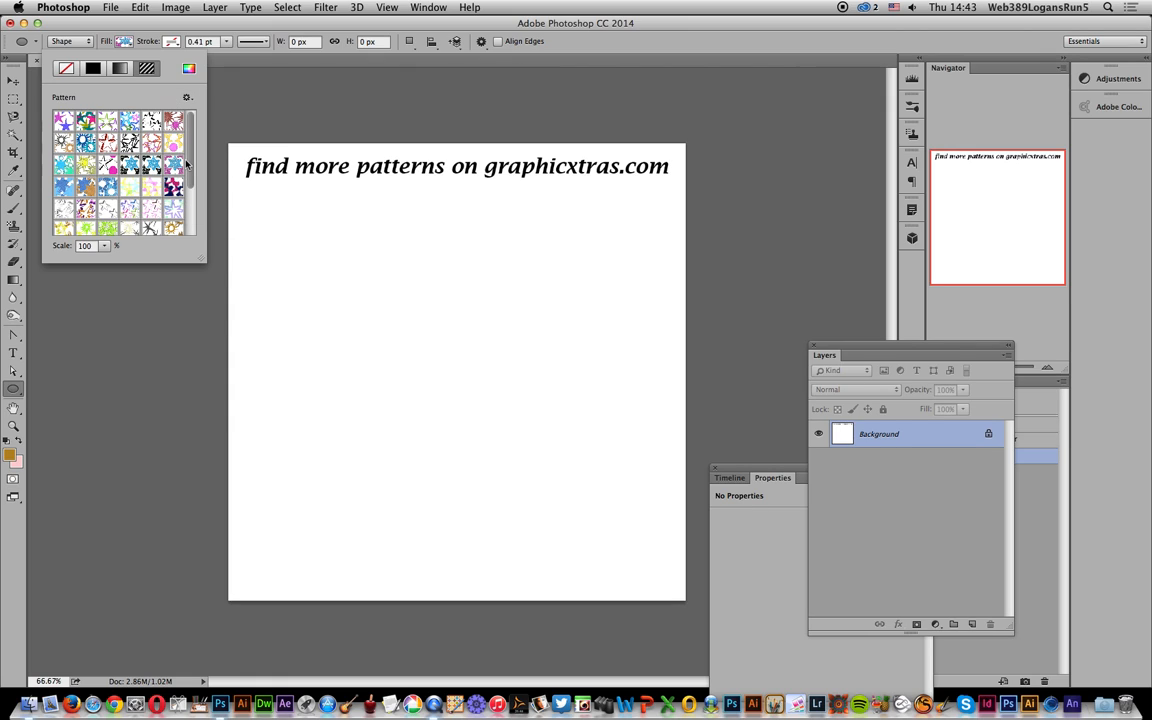
left_click(114, 150)
left_click(357, 64)
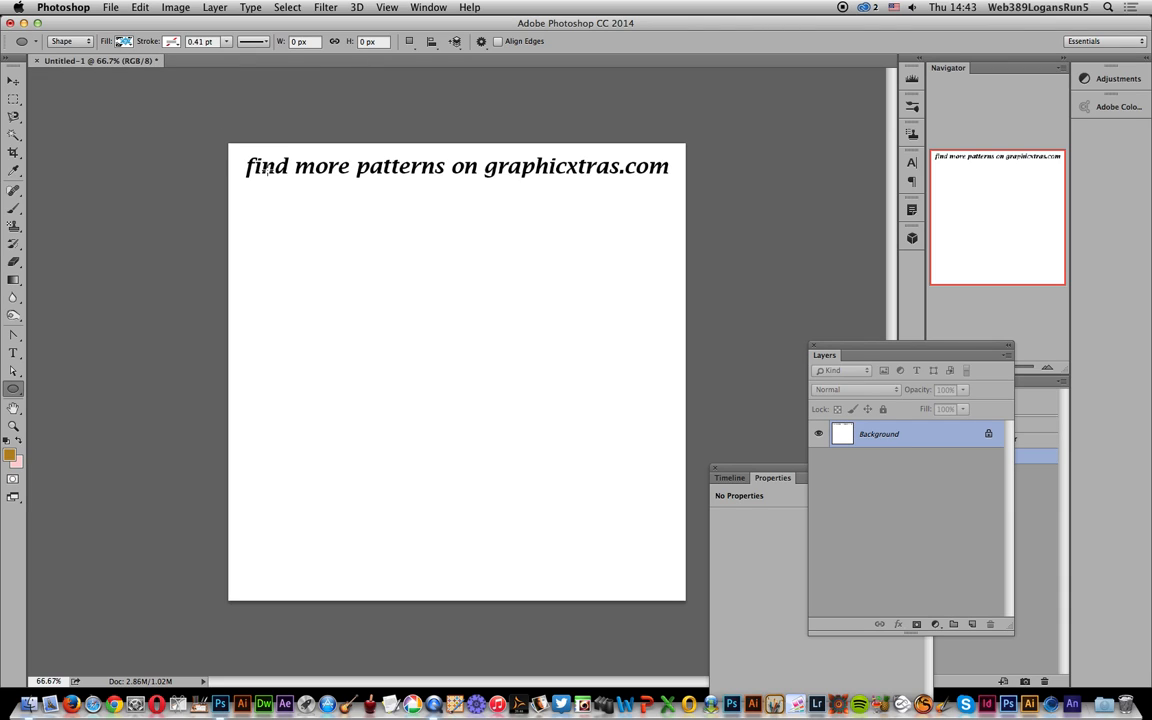
- Set a solid black 2.97 pt stroke and draw a circle about 710 by 703 px in the middle of the canvas
left_click(172, 42)
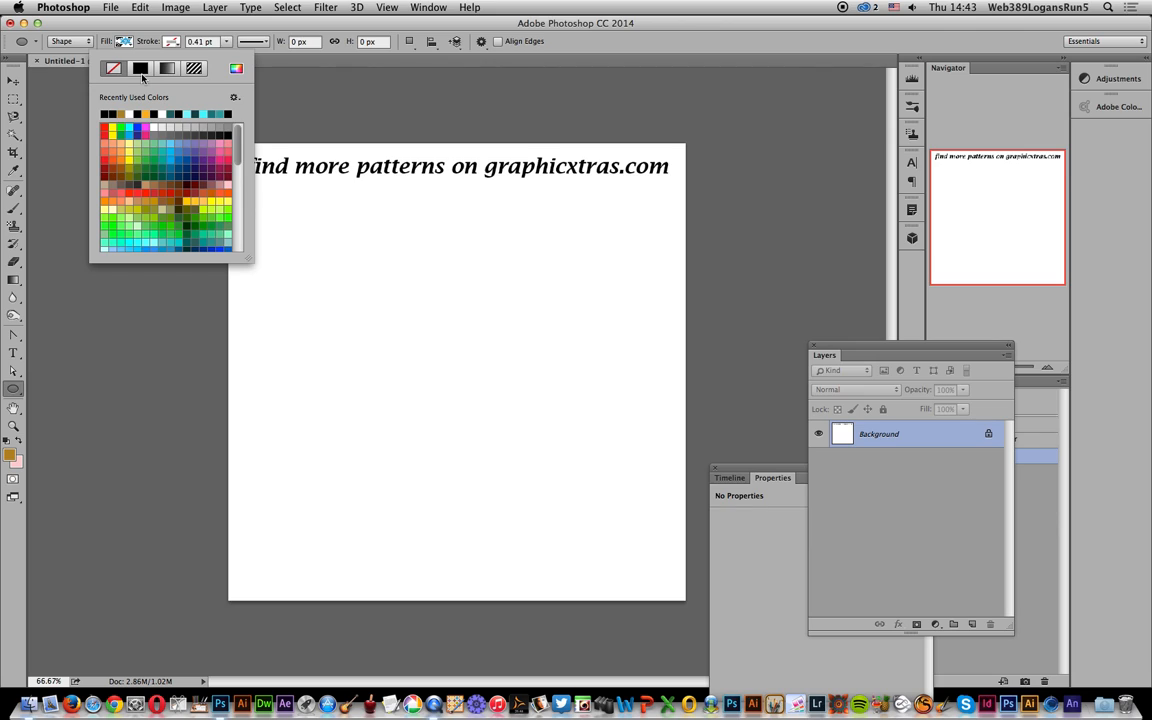
left_click(142, 72)
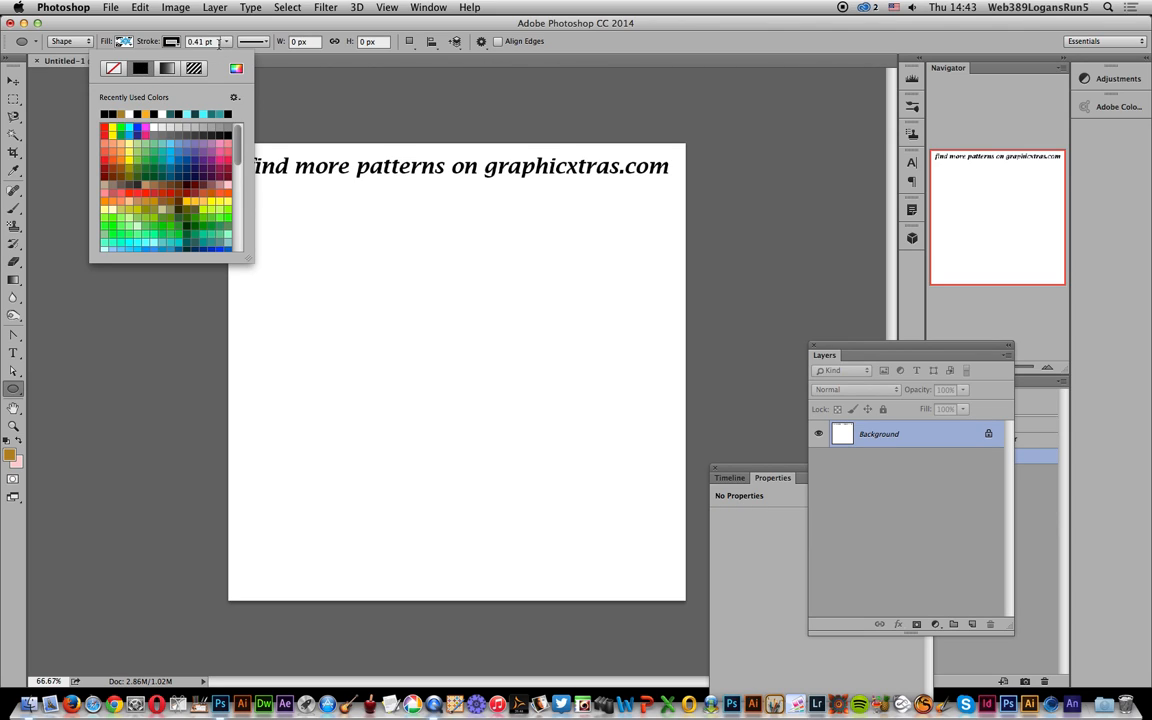
left_click(226, 46)
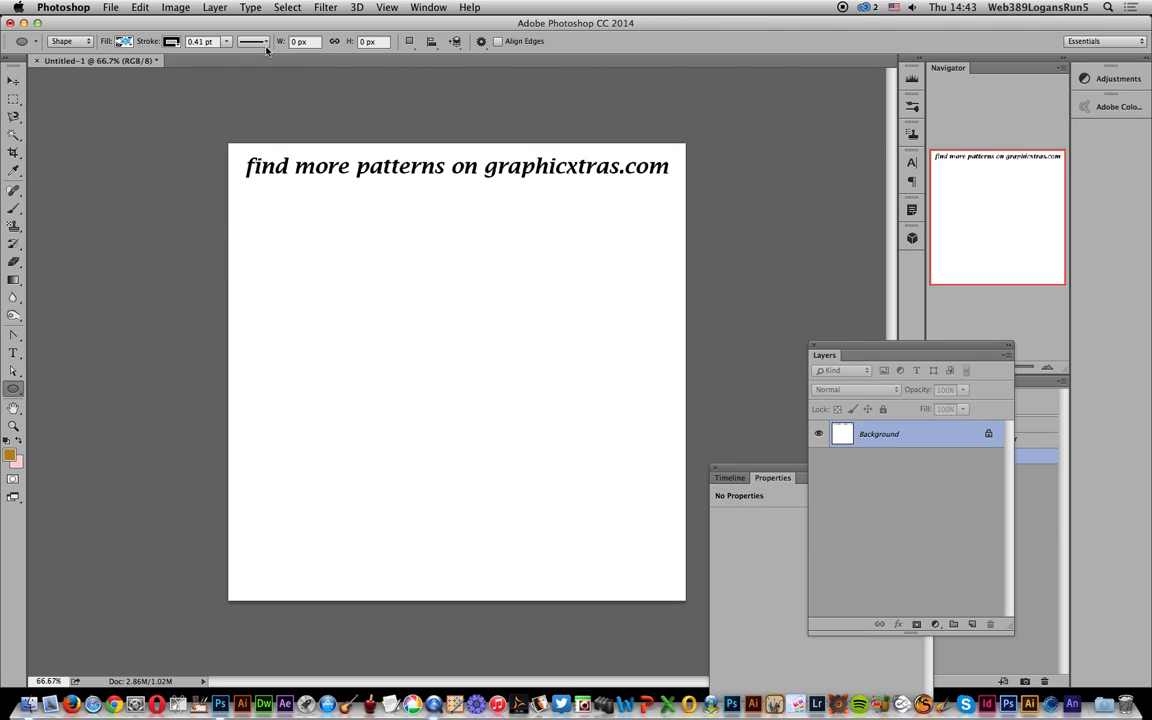
left_click(245, 41)
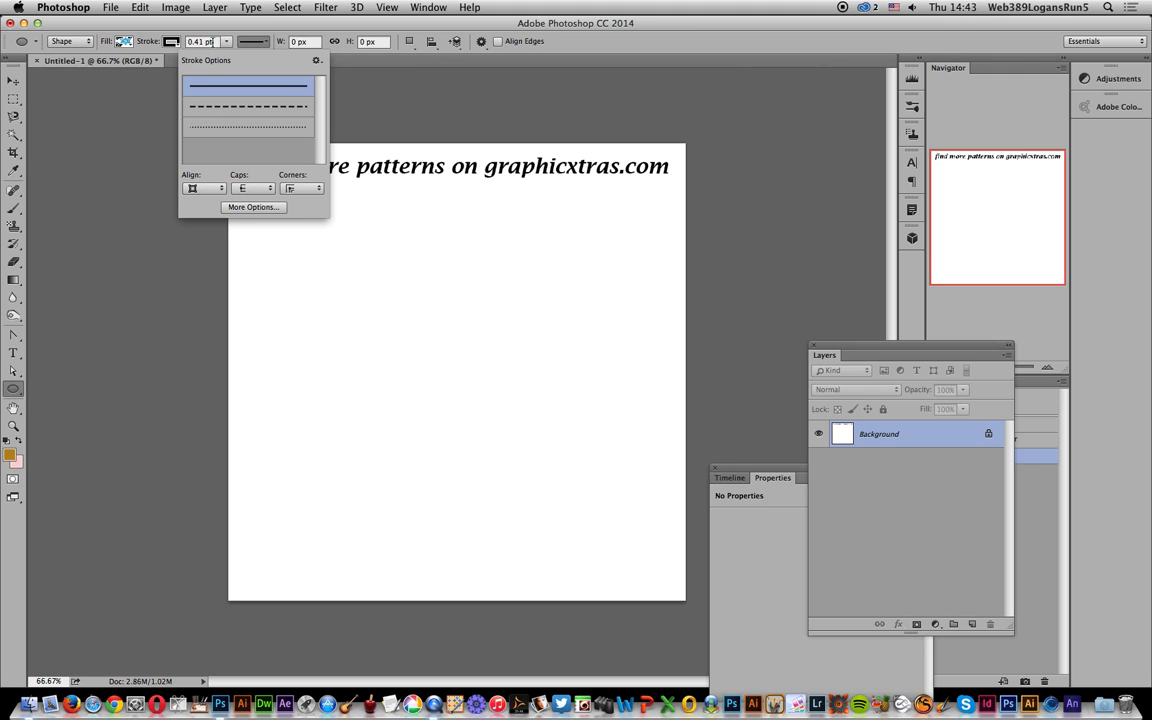
left_click(226, 43)
left_click_drag(232, 61, 239, 64)
mouse_move(297, 215)
left_mouse_down()
mouse_move(314, 247)
mouse_move(566, 483)
mouse_move(625, 517)
mouse_move(621, 537)
left_mouse_up()
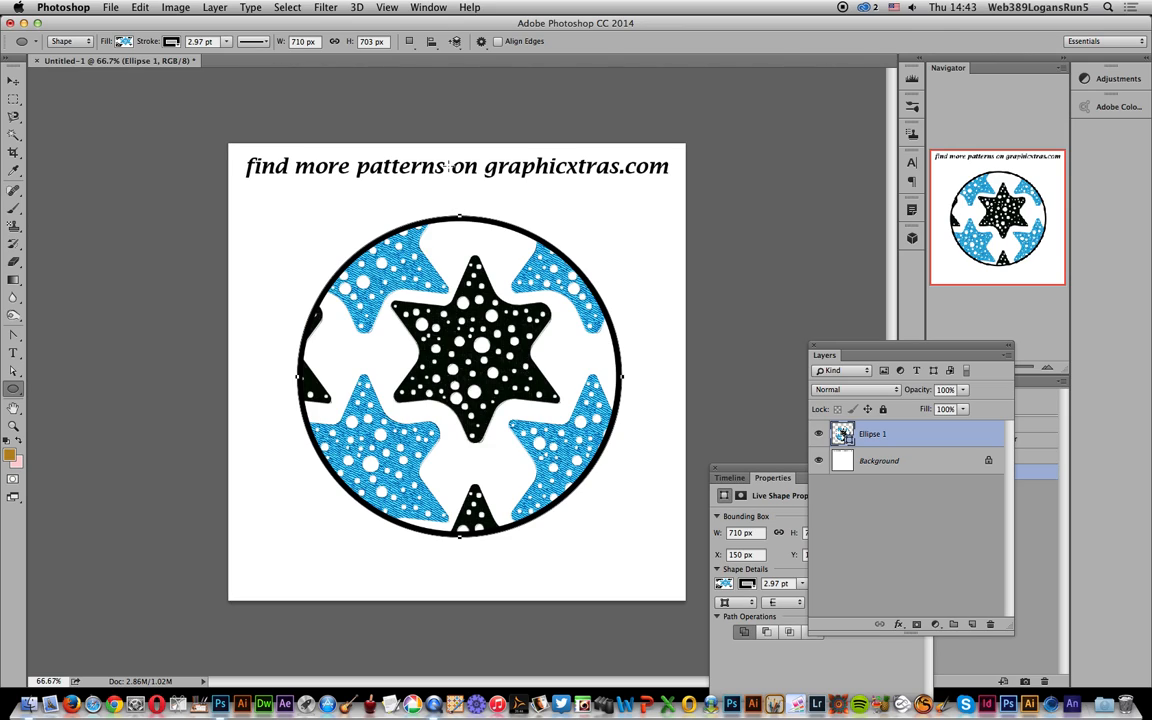
- Try the red star pattern as the circle's fill, then settle on the blue brush-stroke pattern
left_click(124, 43)
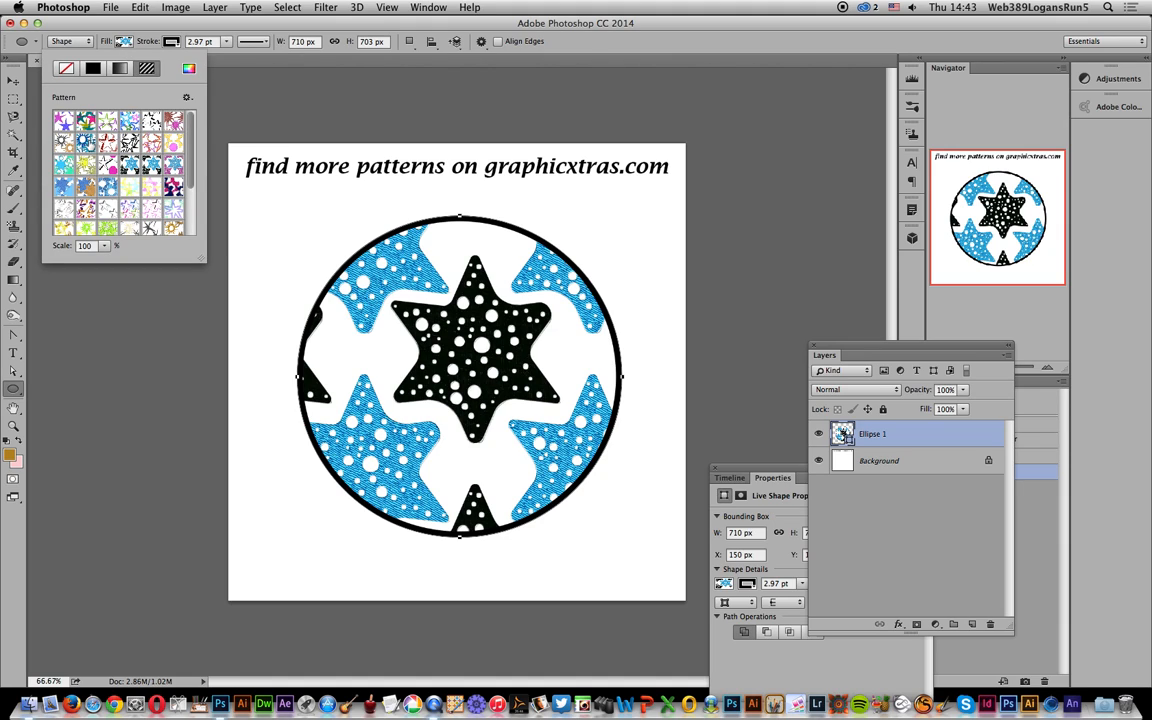
left_click(87, 128)
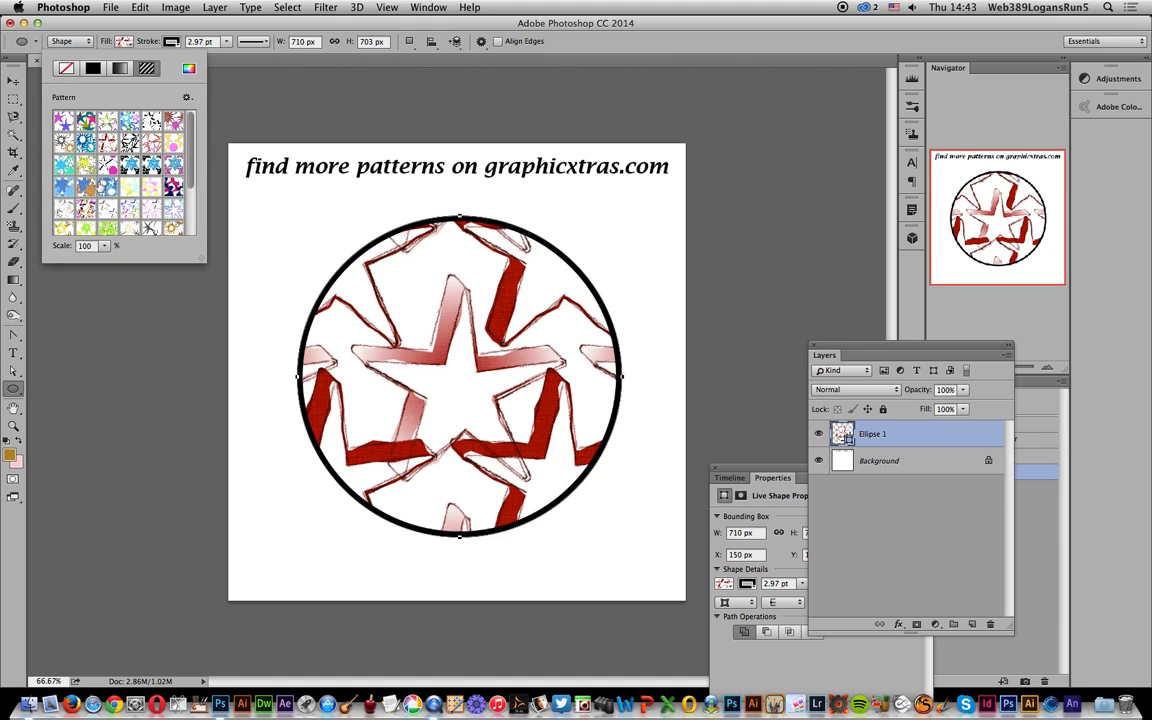
left_click(88, 187)
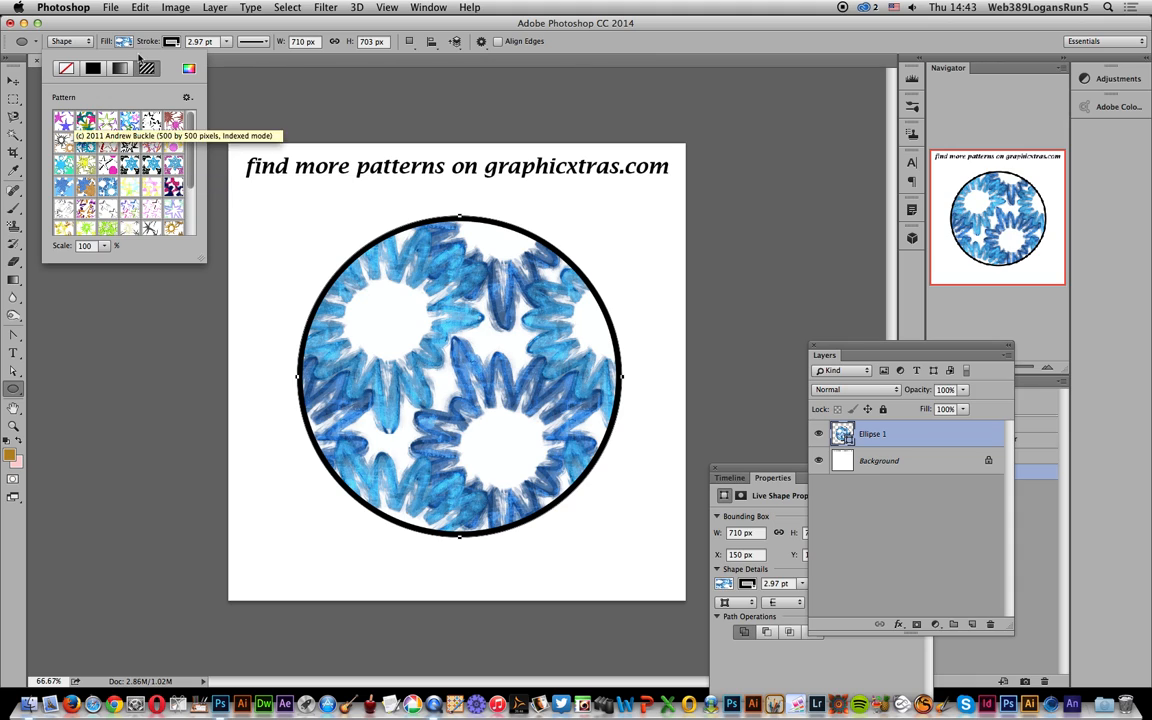
- Convert the patterned circle's layer to a smart object
left_click(218, 8)
left_click(216, 8)
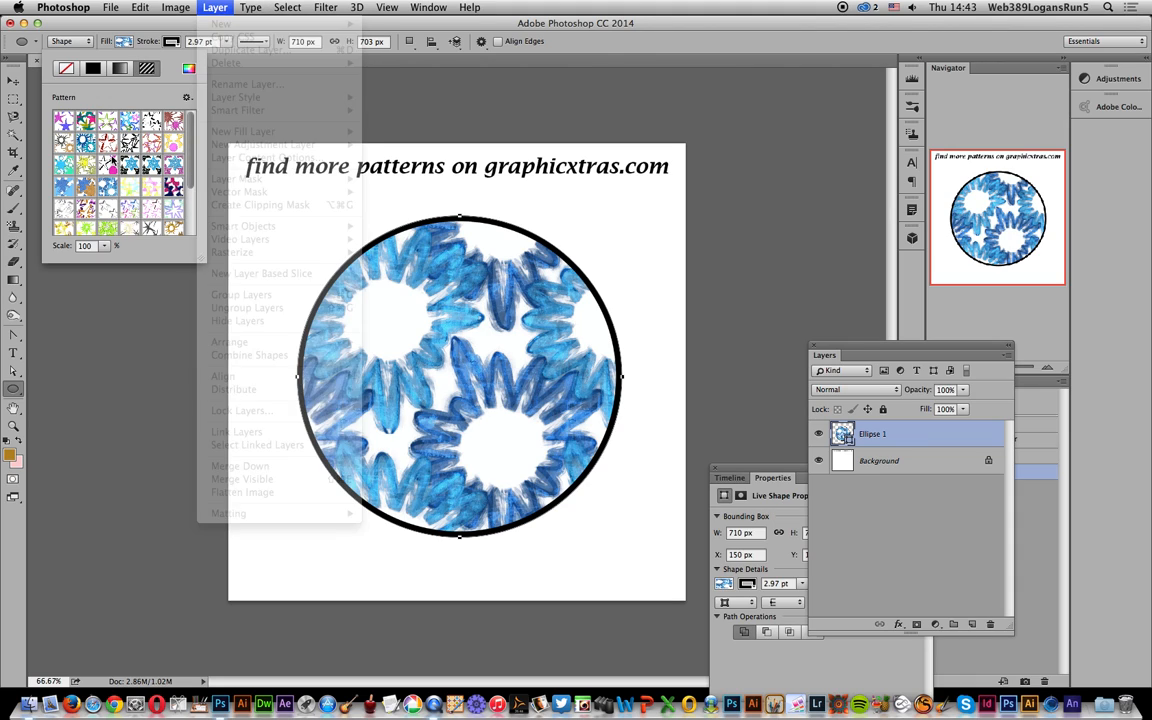
left_click(14, 80)
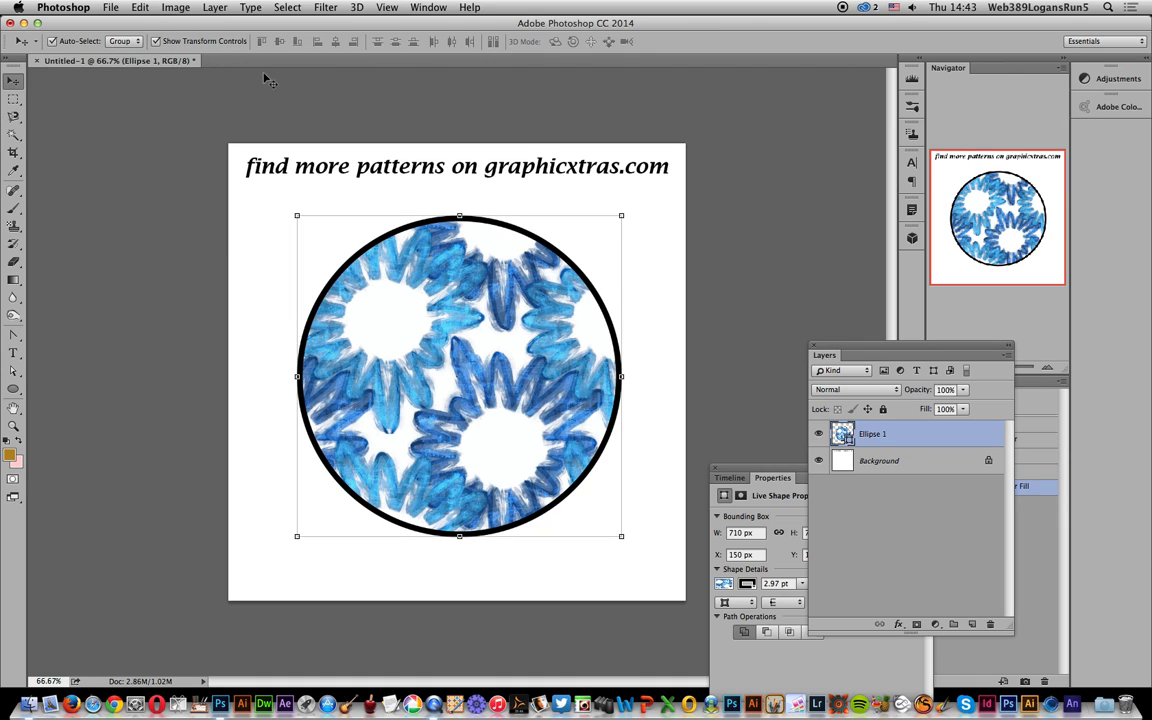
left_click(215, 8)
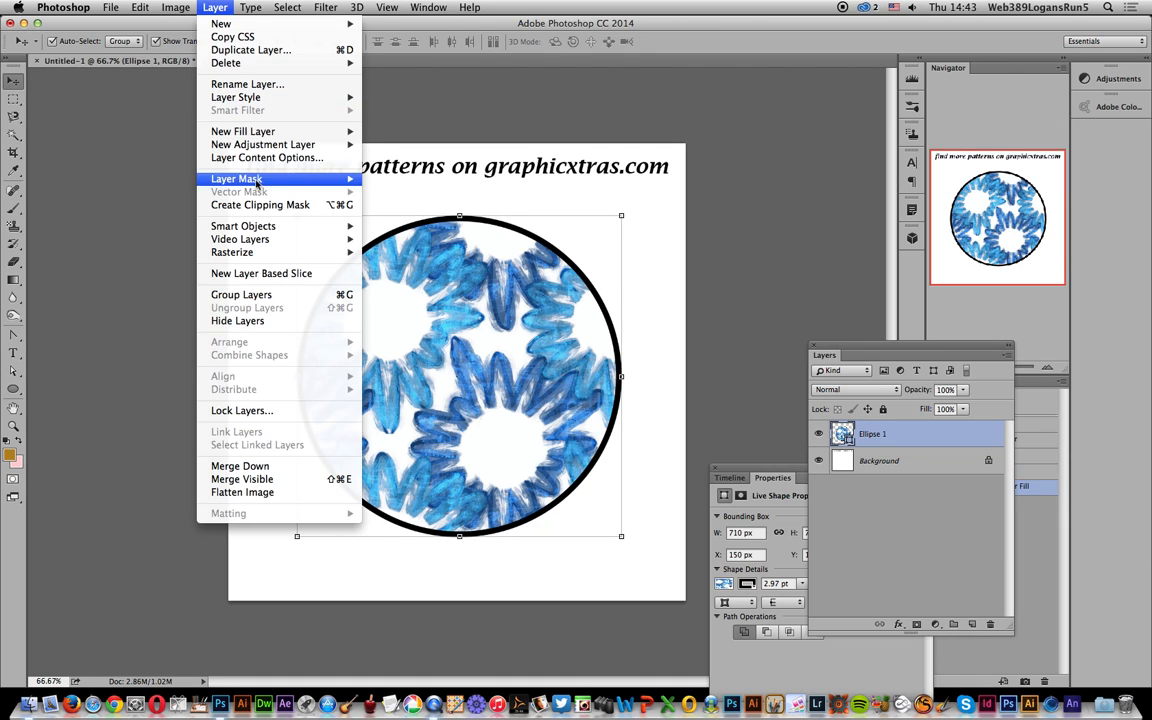
mouse_move(292, 226)
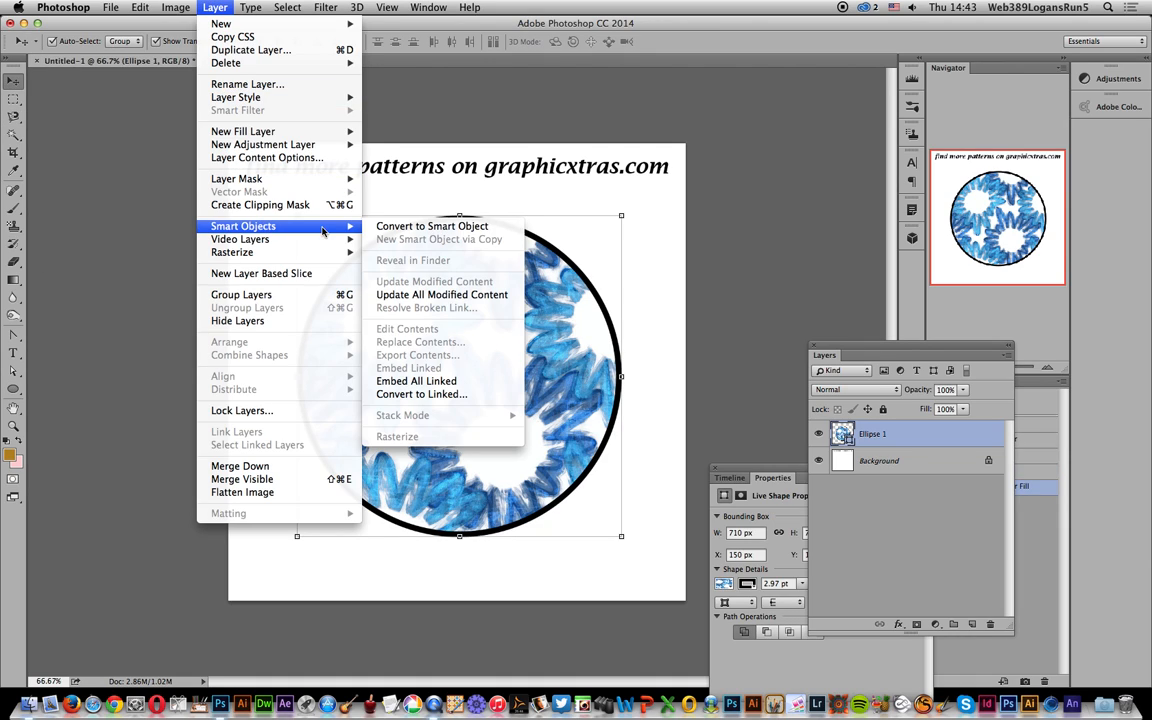
left_click(393, 232)
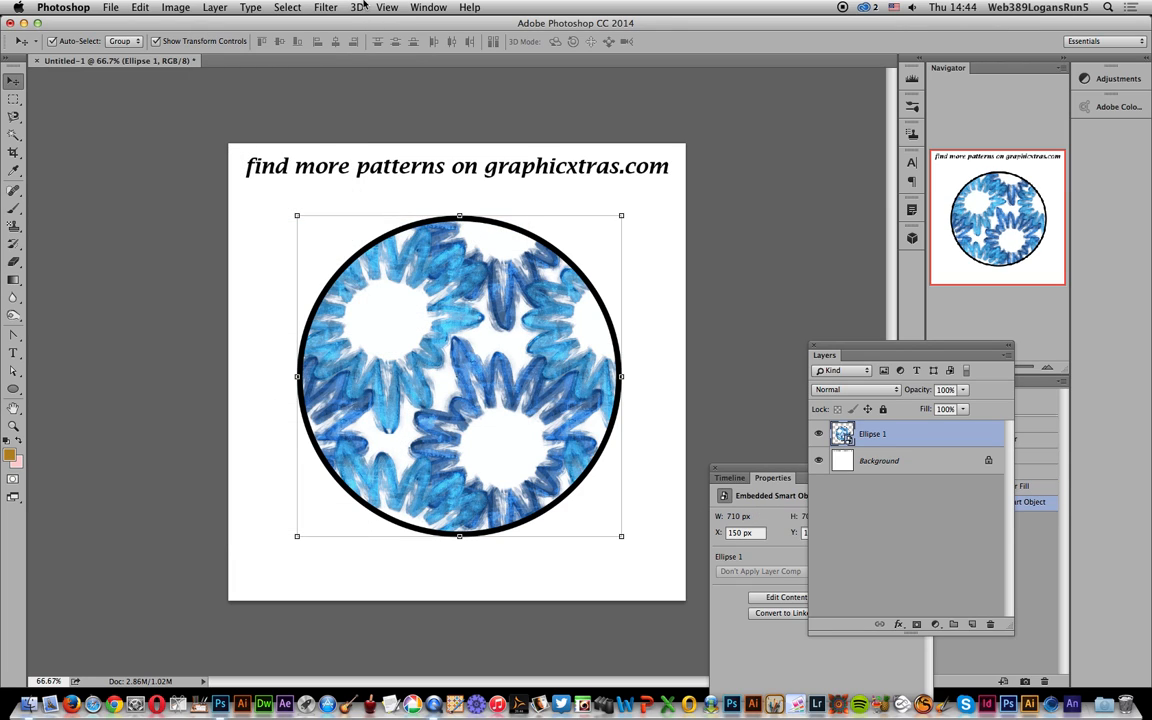
- Apply a Gaussian Blur with a radius of about 3.9 pixels to the circle's smart object
left_click(327, 8)
mouse_move(430, 171)
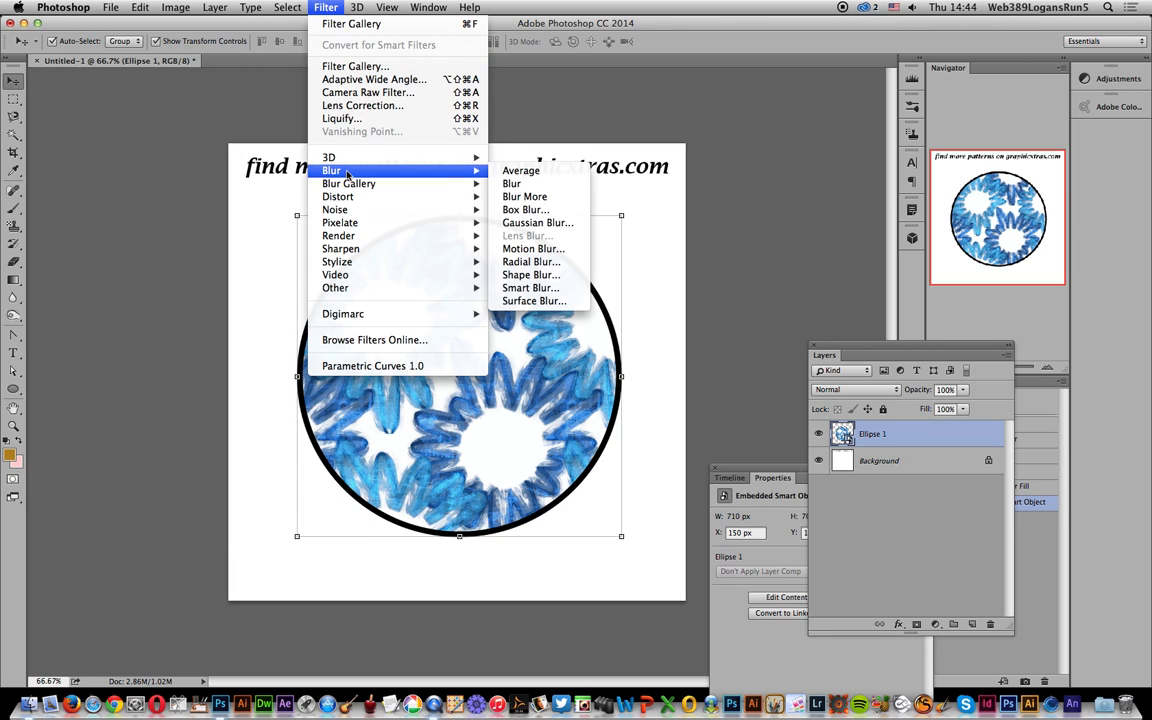
left_click(537, 222)
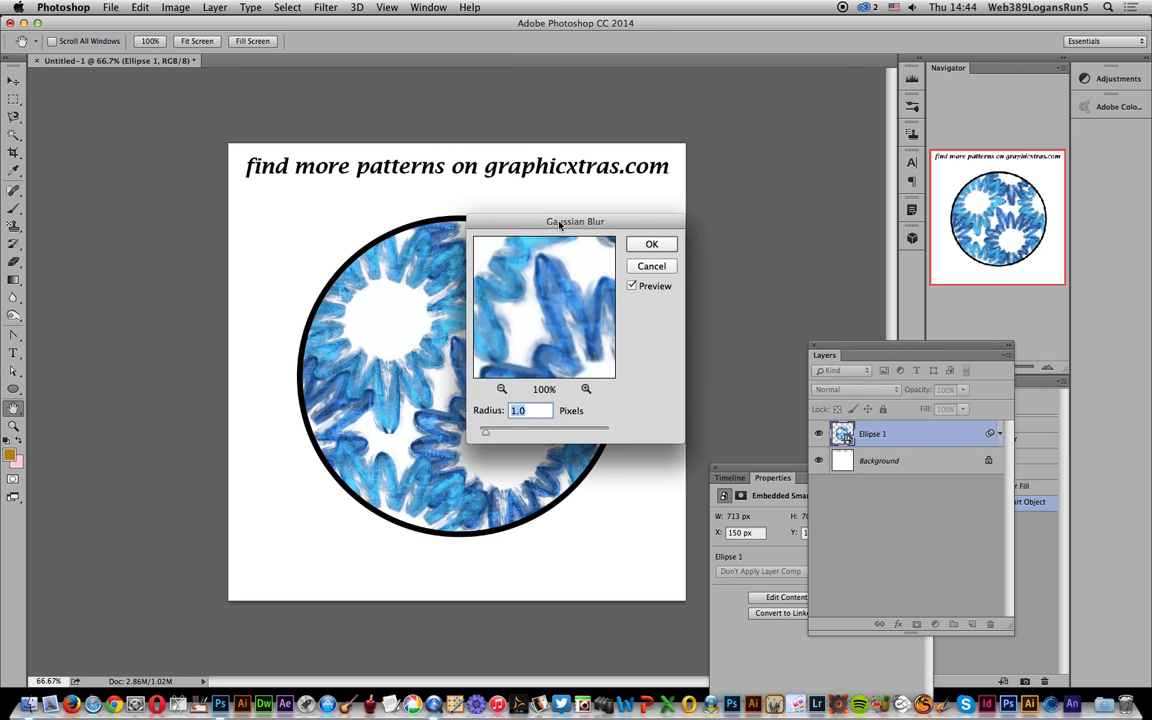
left_click_drag(485, 432, 506, 432)
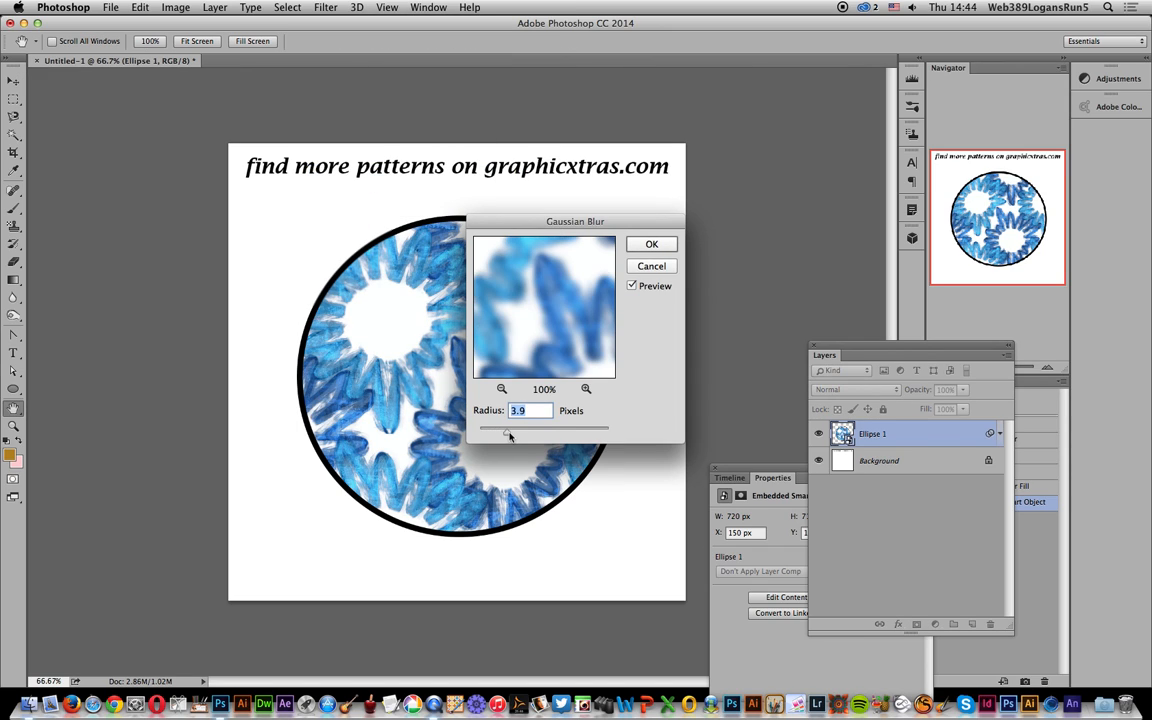
left_click(648, 244)
key("v")
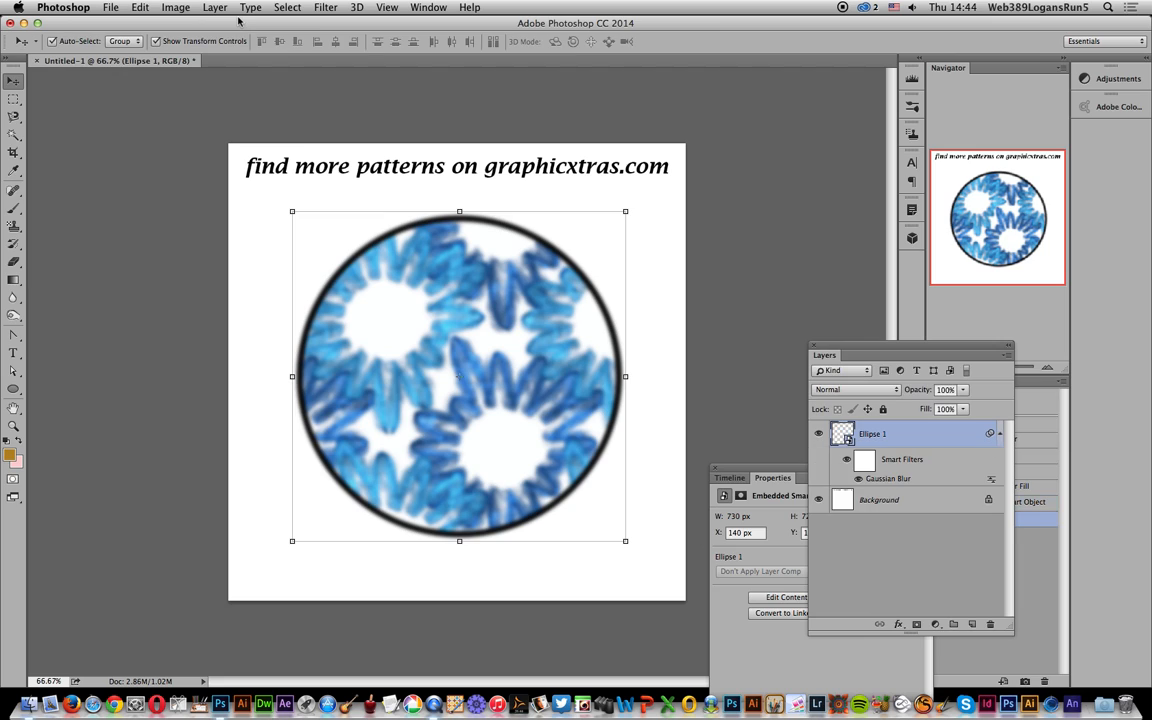
- Add a drop shadow to the circle with 82% opacity, 132° angle, 50 px distance and 38 px size
left_click(216, 8)
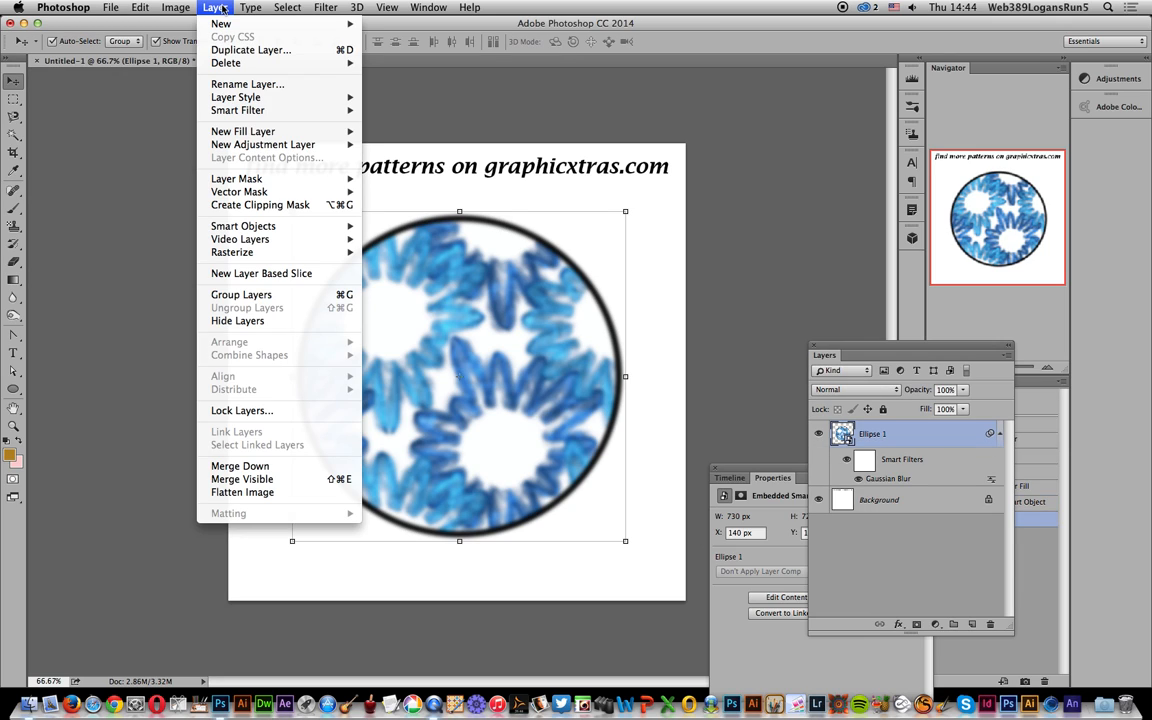
mouse_move(240, 102)
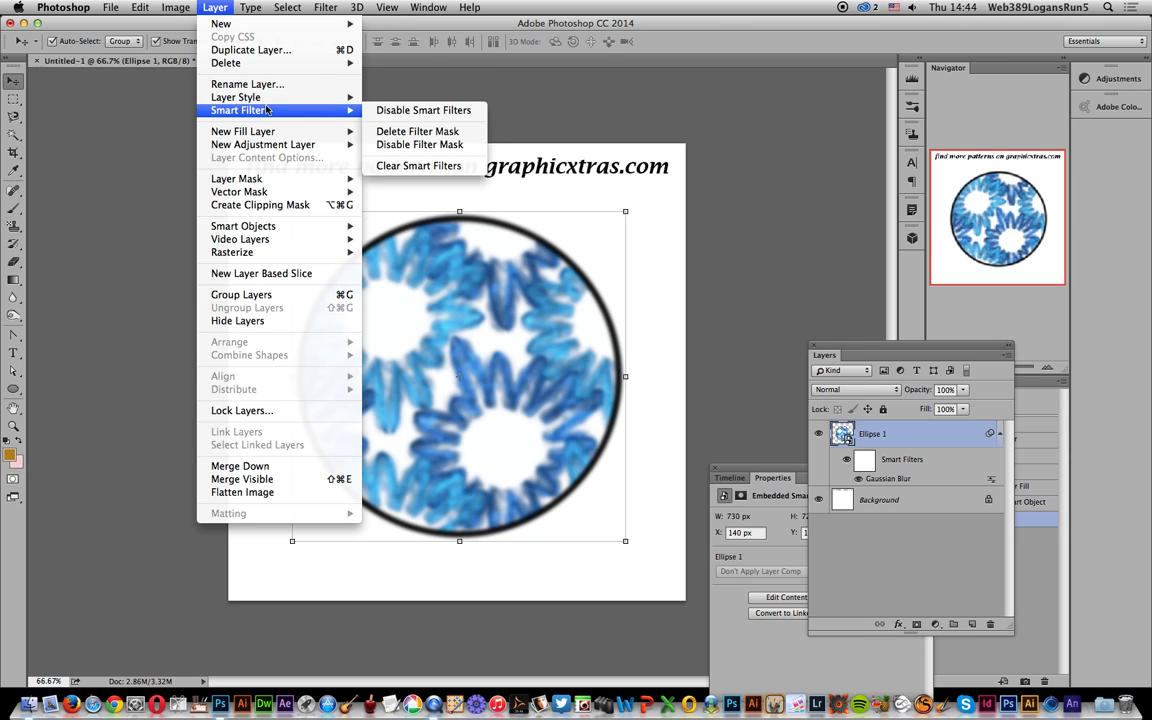
mouse_move(277, 100)
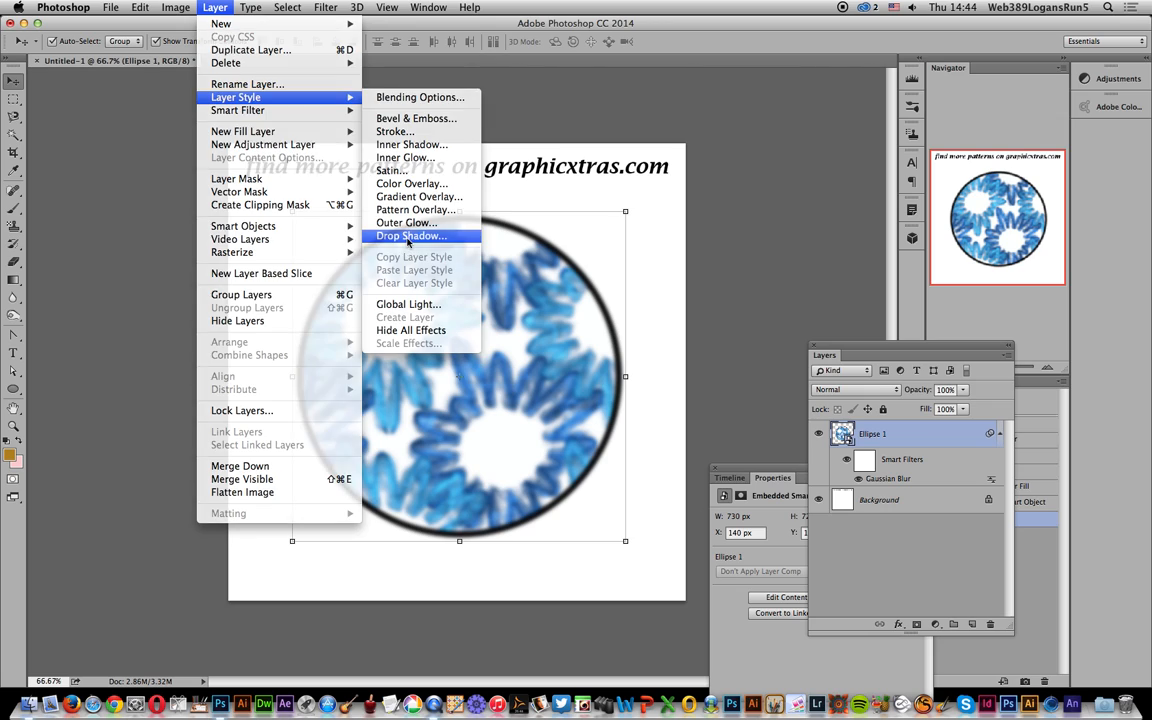
left_click(405, 237)
left_click_drag(630, 513, 595, 533)
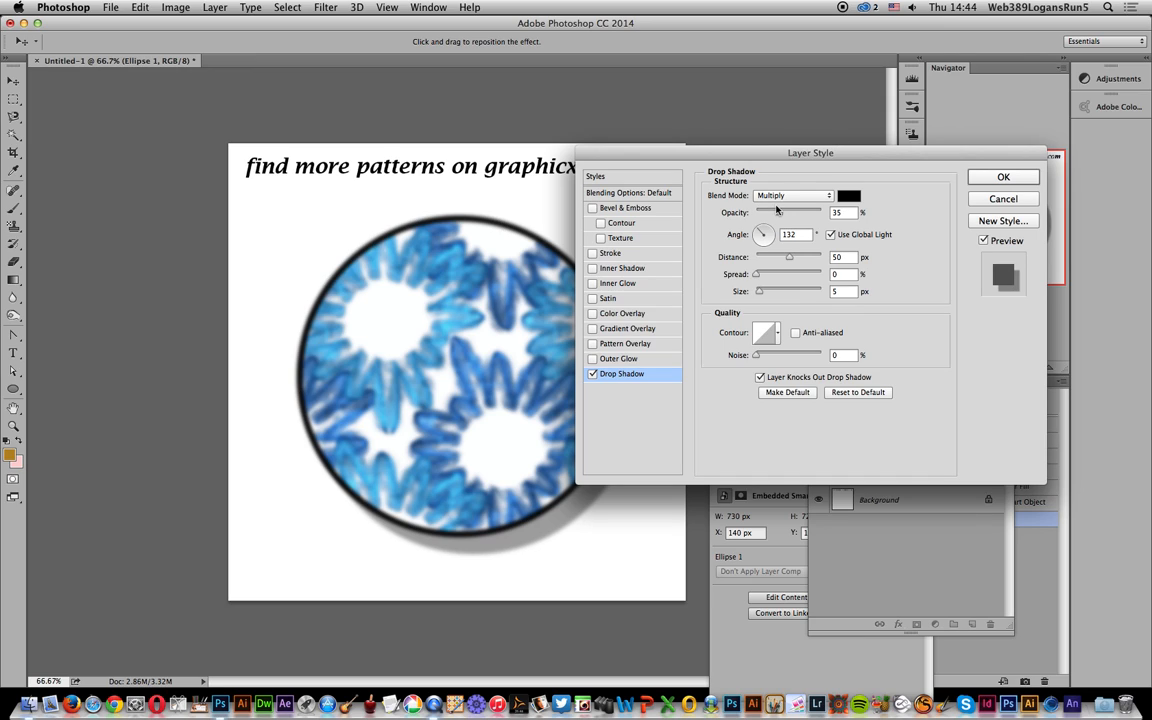
left_click_drag(760, 295, 767, 295)
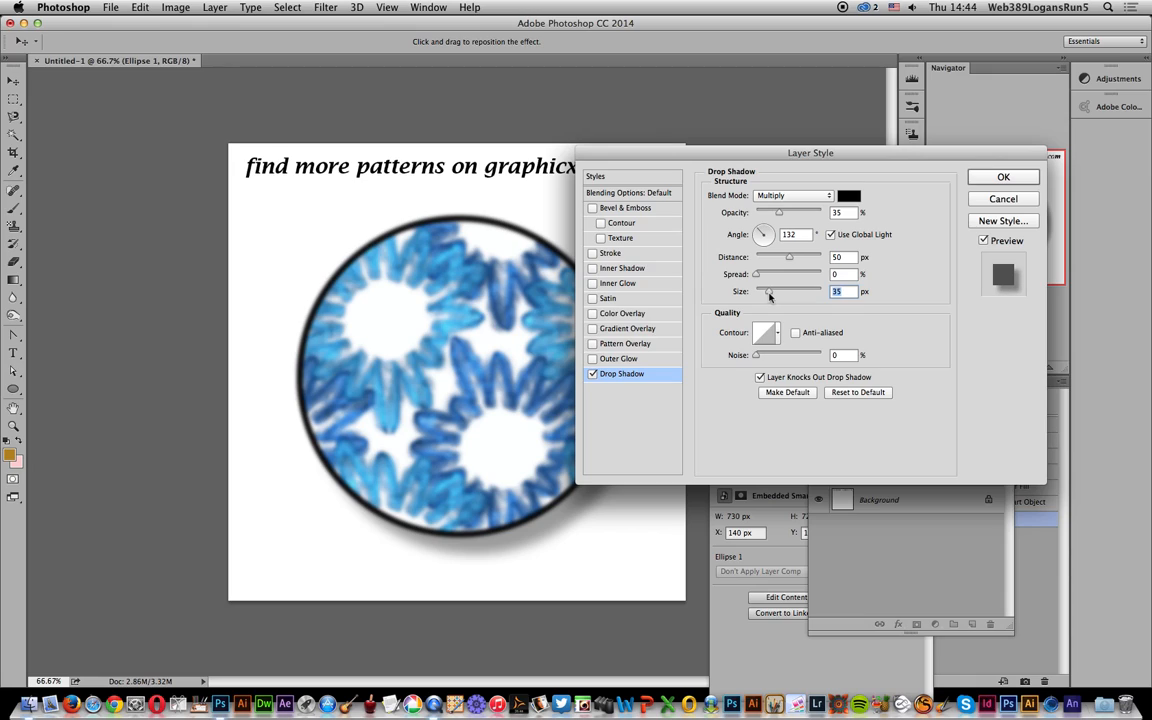
left_click_drag(779, 213, 810, 216)
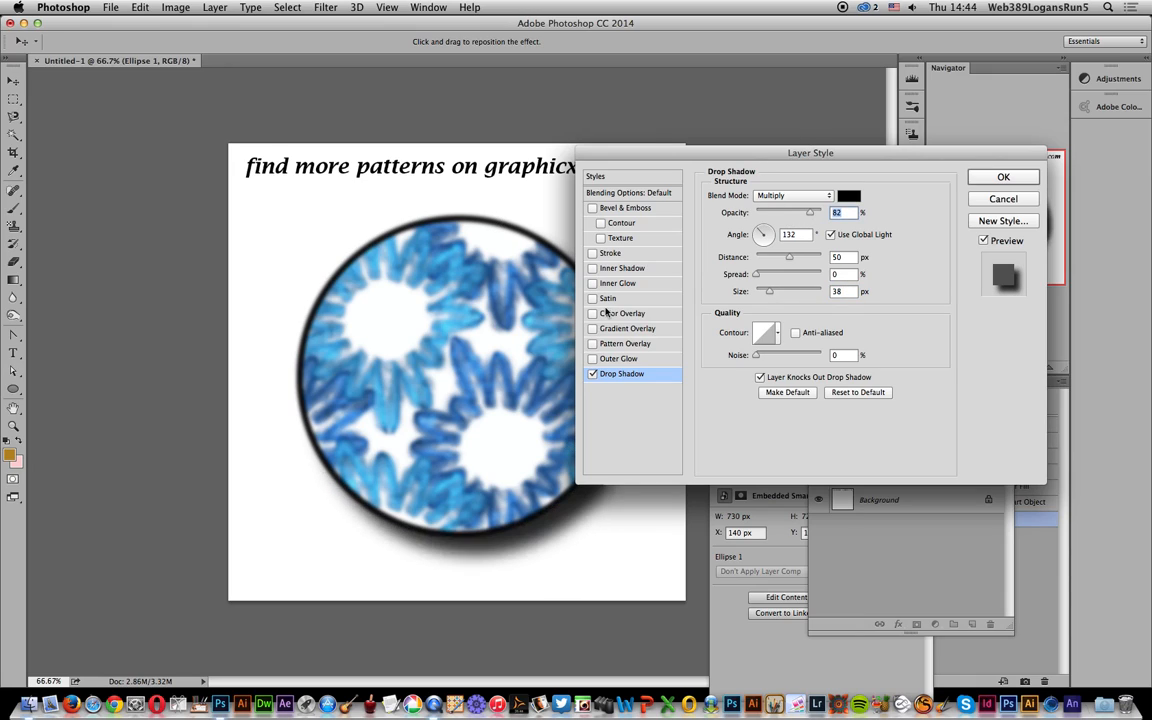
left_click(1004, 178)
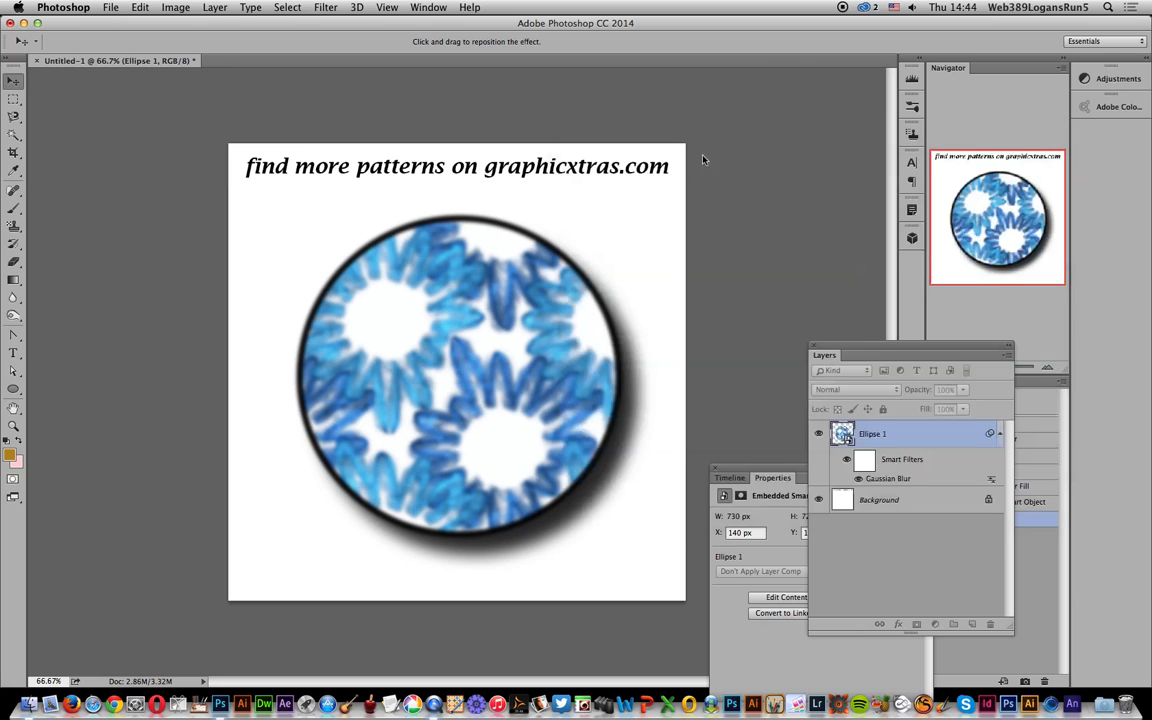
- Flatten the image and make a rectangular selection enclosing the circle and its shadow, below the heading text
left_click(216, 8)
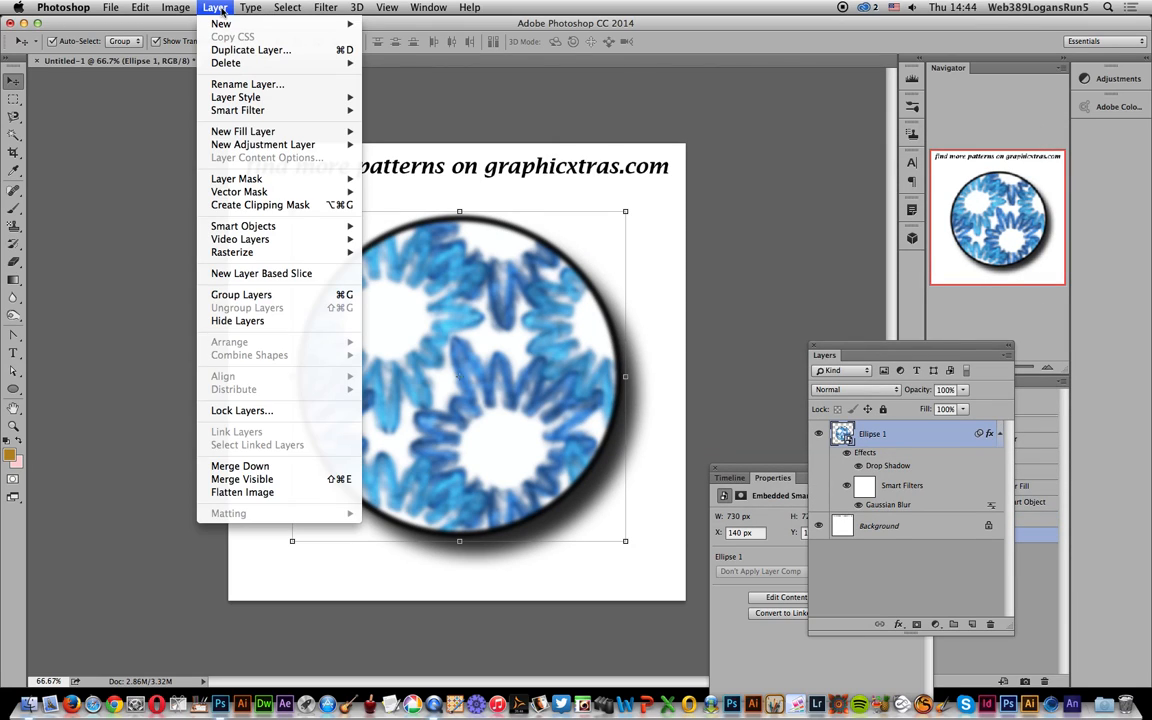
left_click(242, 492)
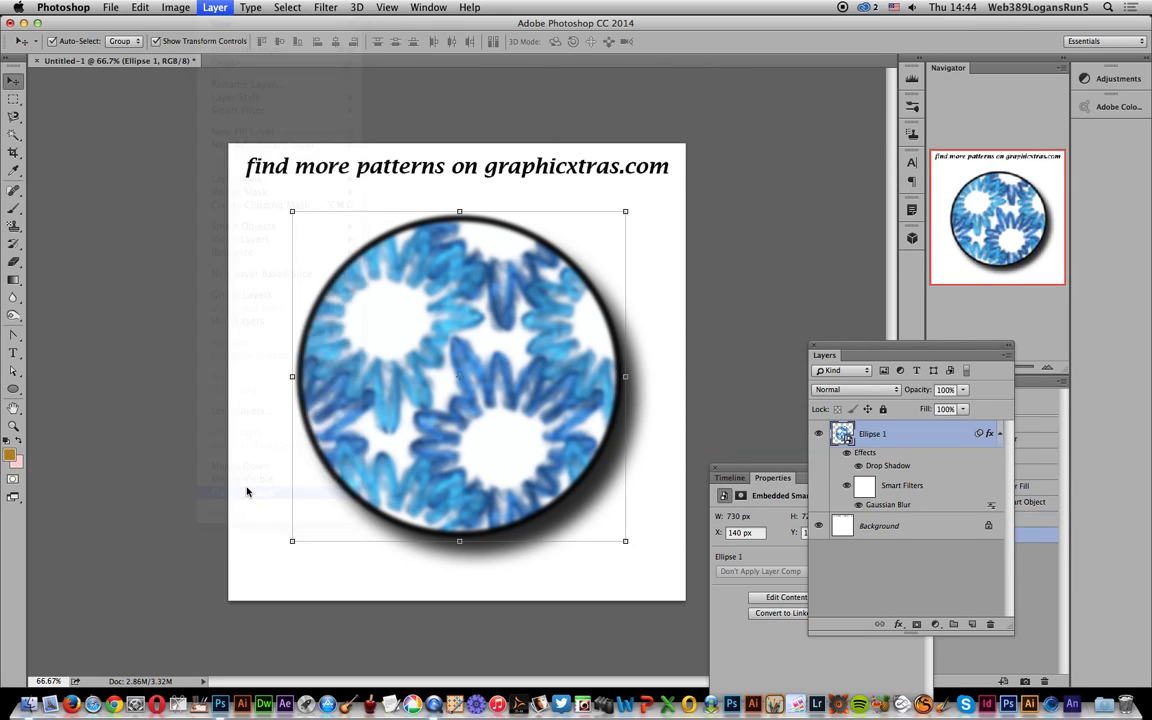
left_click(14, 99)
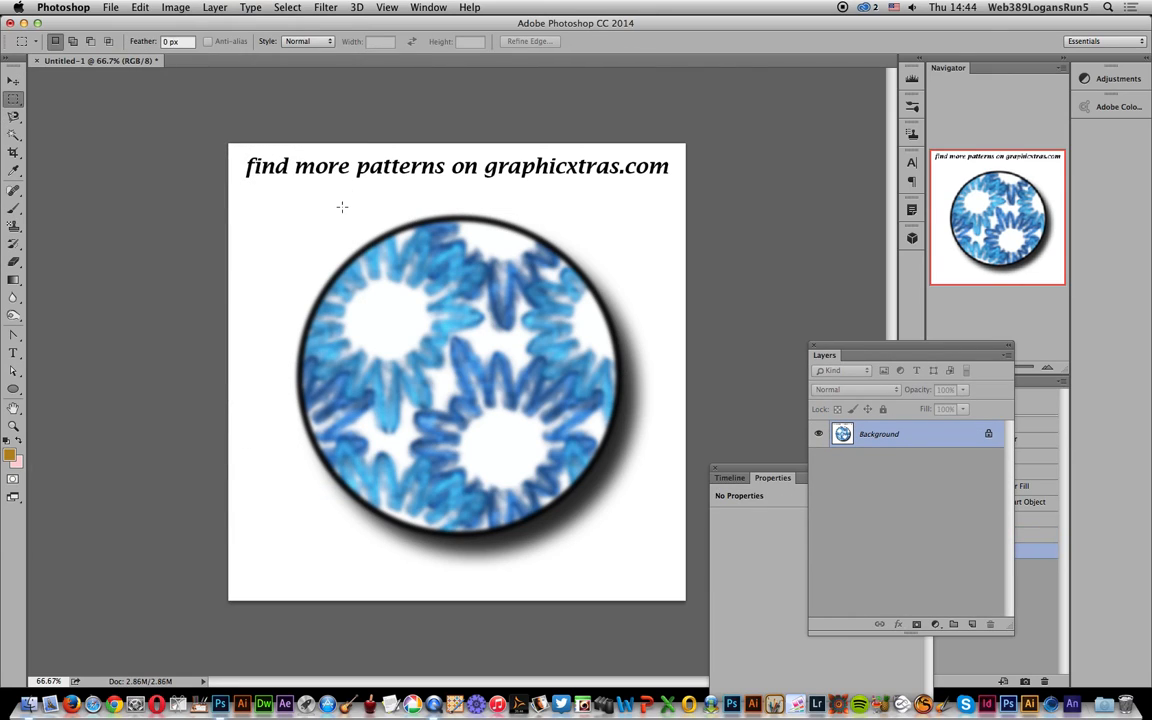
left_click(14, 99)
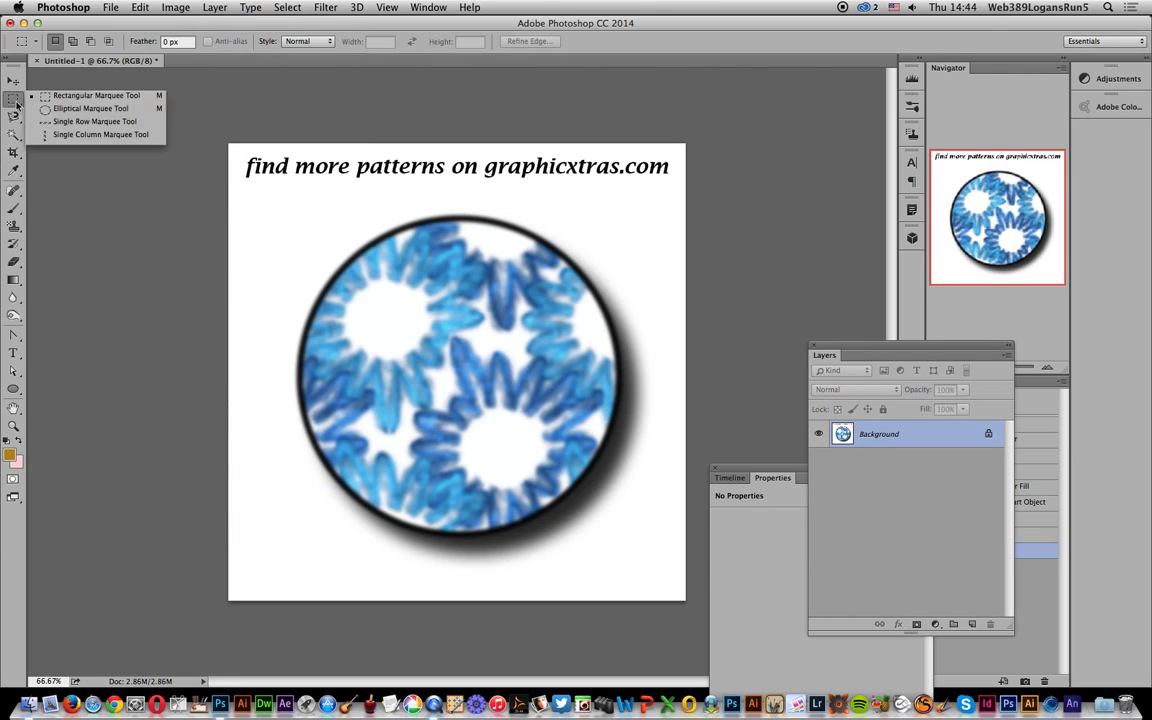
left_click(289, 196)
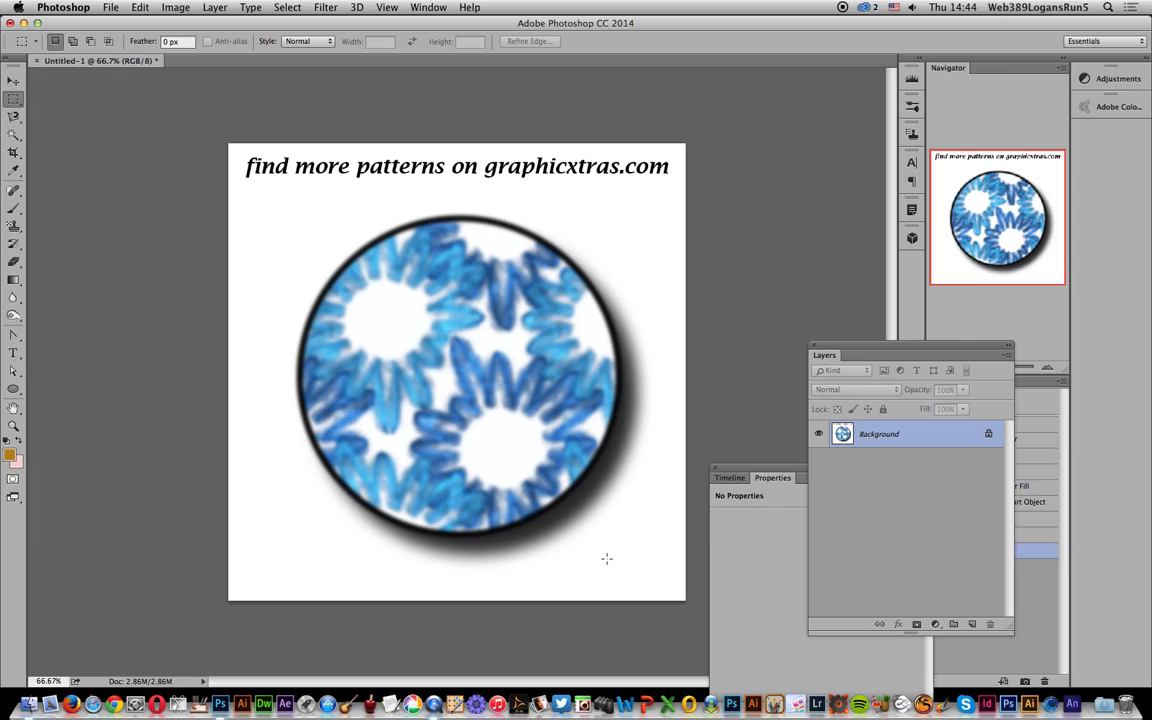
left_click_drag(285, 215, 667, 582)
left_click_drag(256, 193, 672, 575)
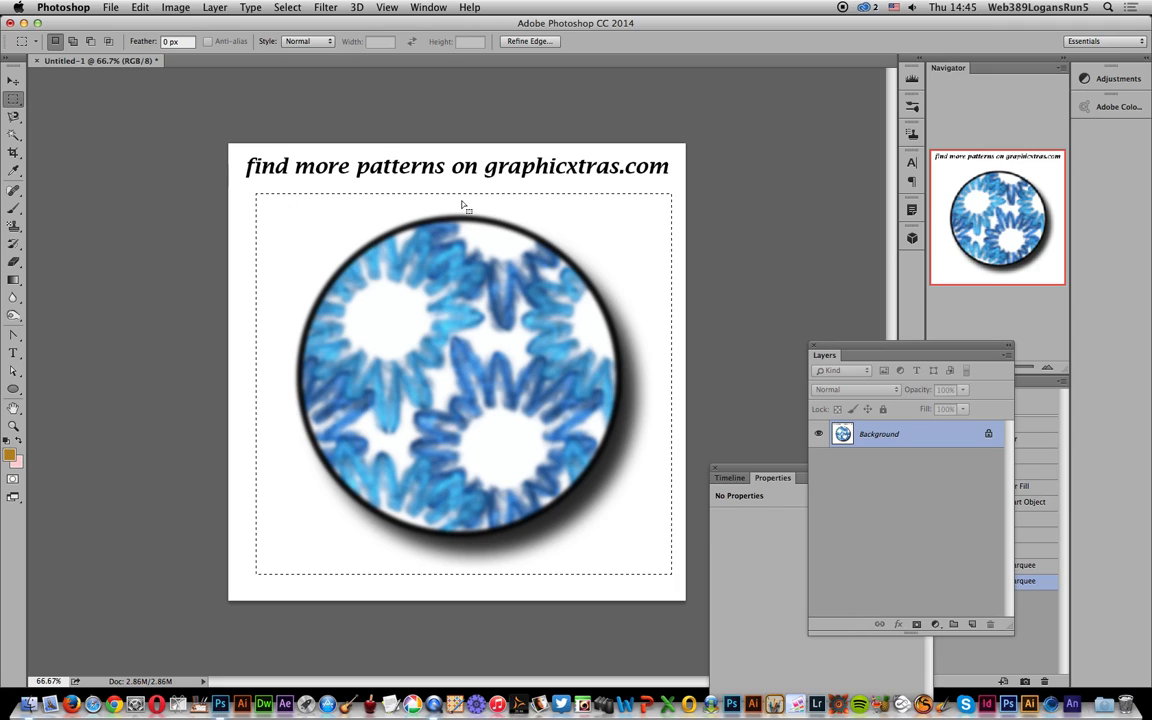
- Define a brush preset from the selected circle and its shadow
left_click(140, 7)
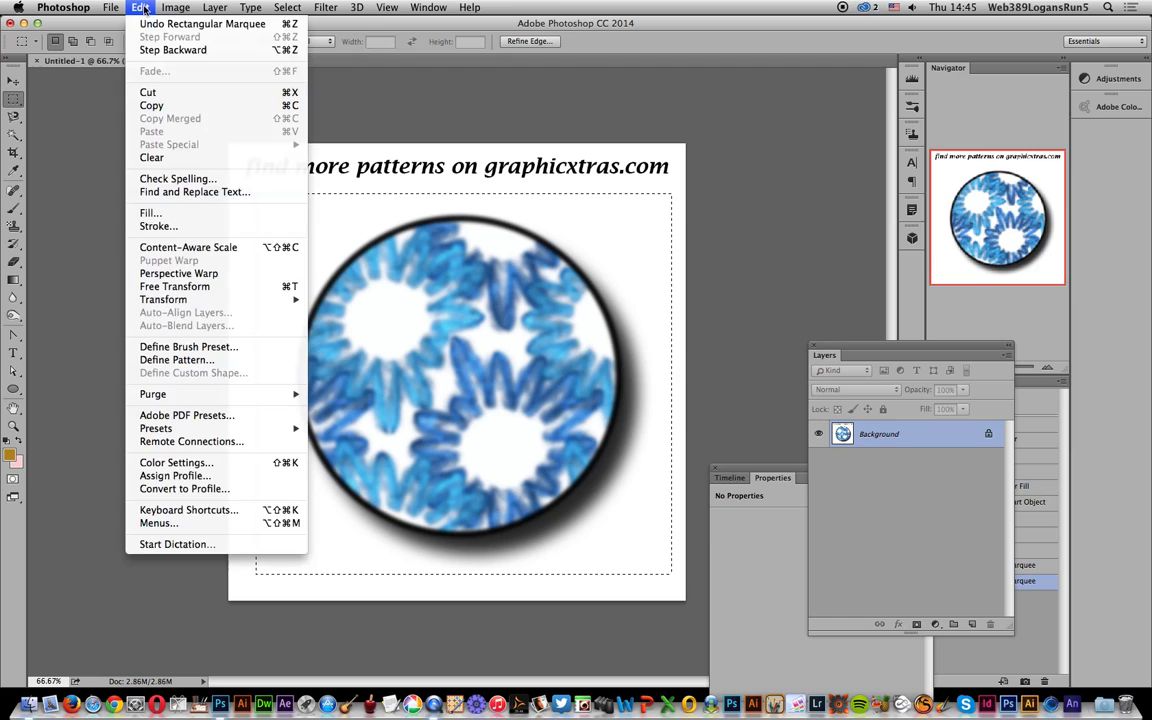
left_click(190, 347)
left_click(740, 321)
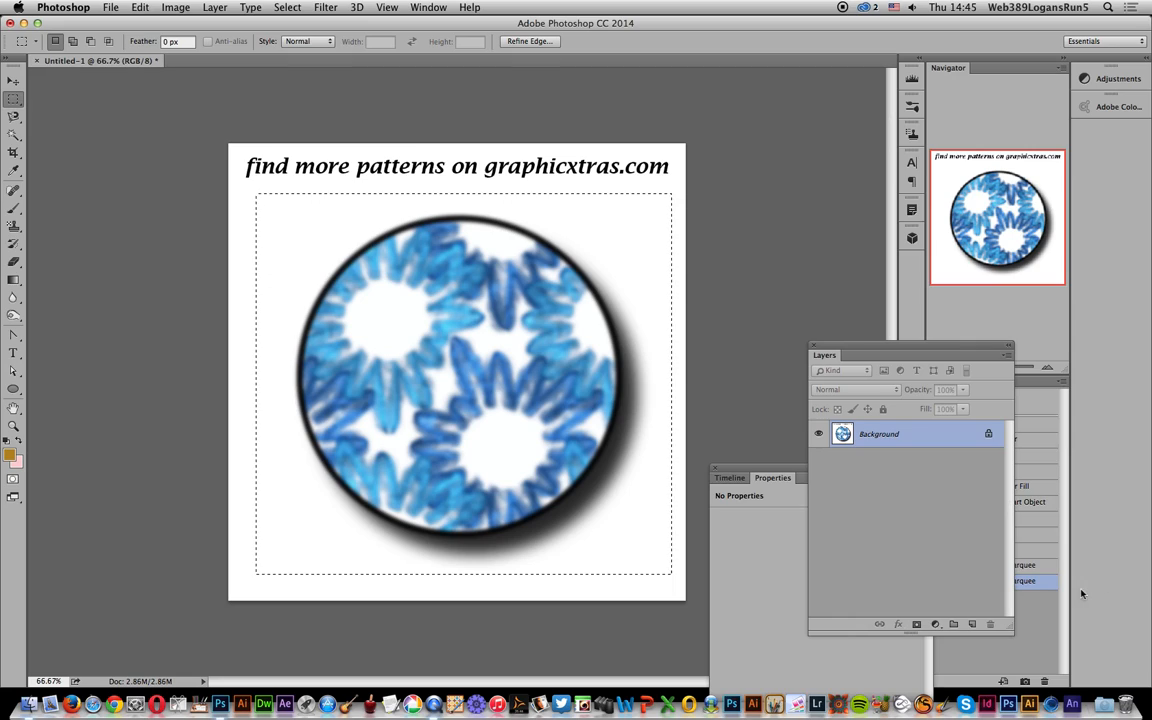
- Step back to the unflattened circle with its drop shadow and scale its smart object down to about 59%
left_click(1026, 545)
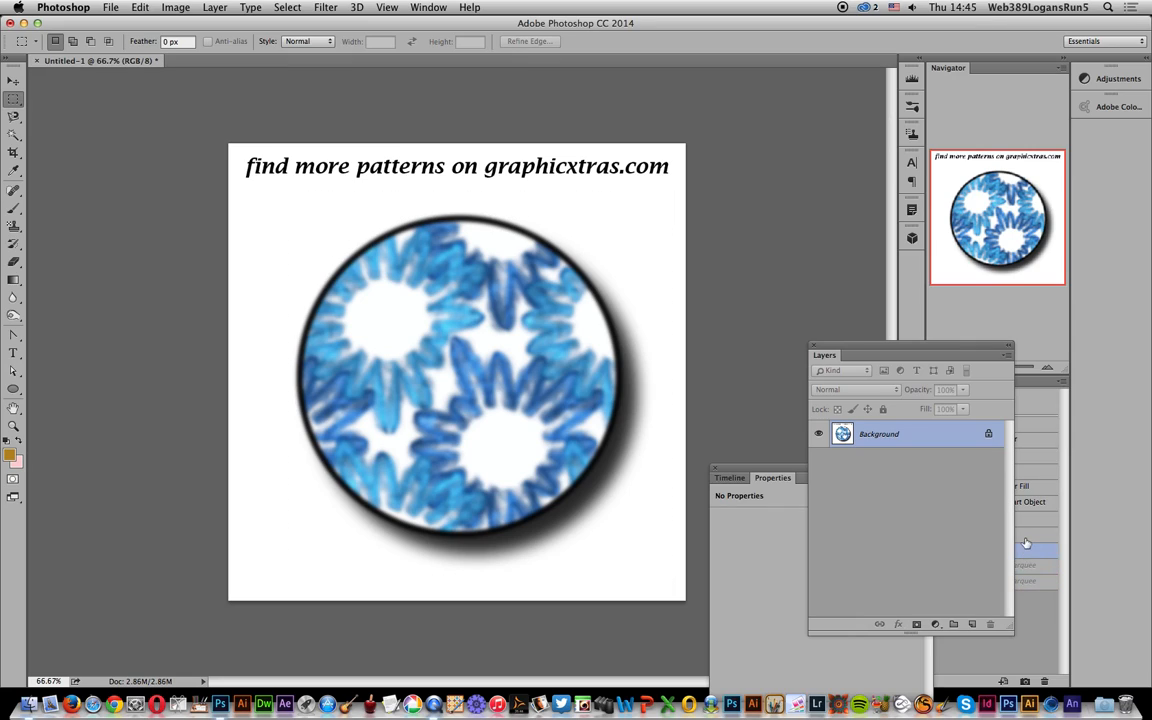
left_click(1028, 533)
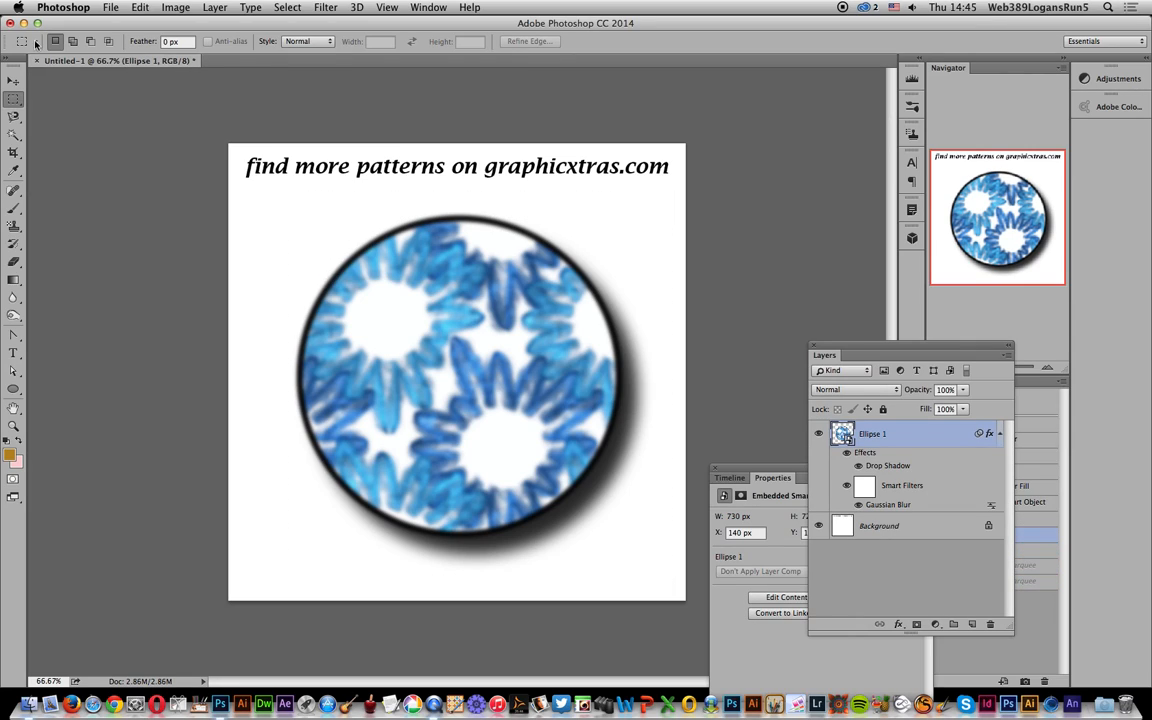
left_click(15, 83)
left_click_drag(293, 211, 405, 290)
key("Return")
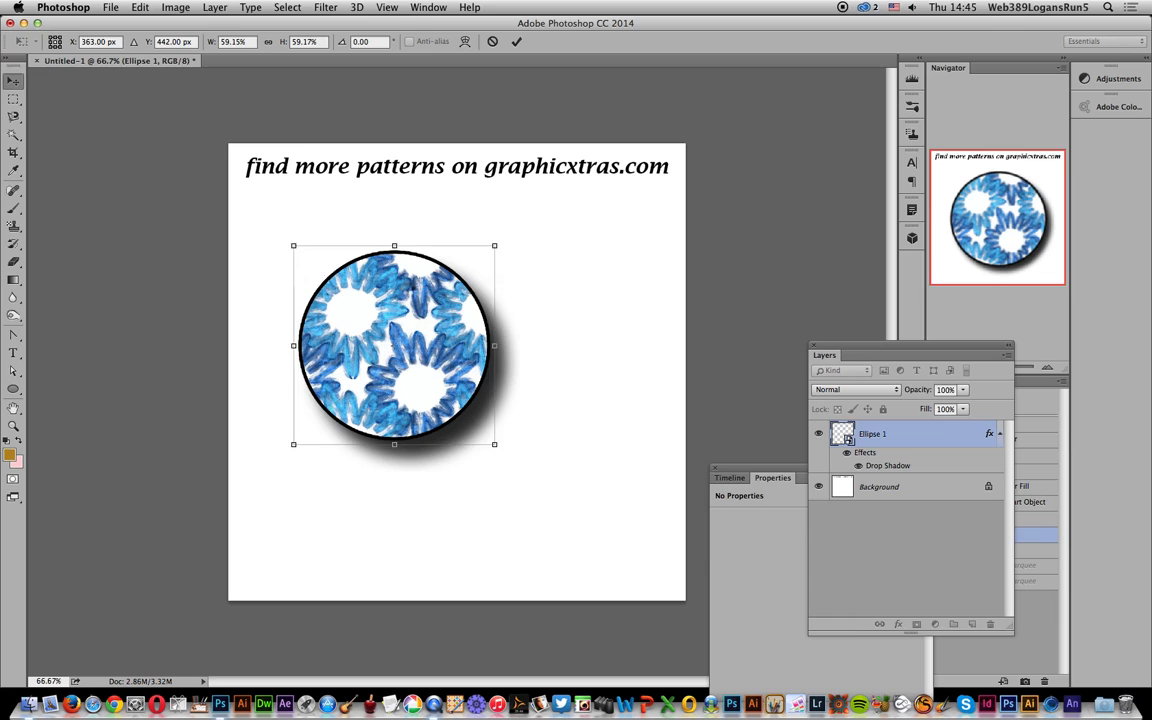
key("super+f")
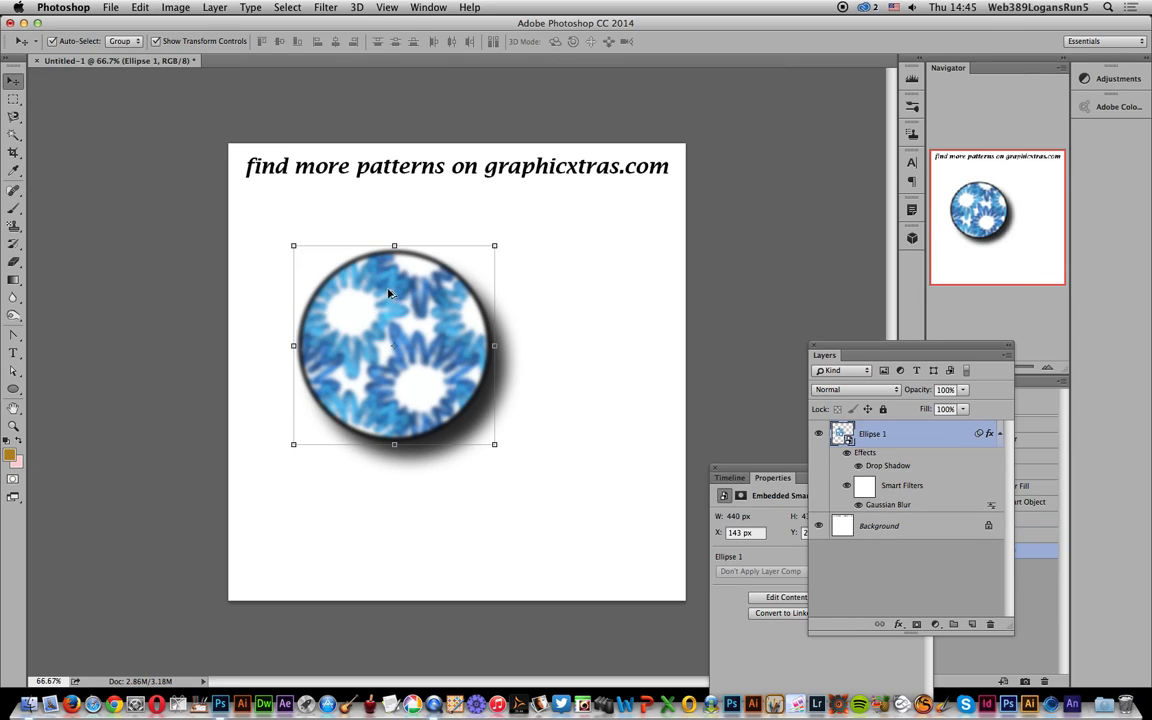
- Duplicate the scaled circle twice to form an overlapping cluster of three, and flatten the image
left_click_drag(488, 361, 512, 375)
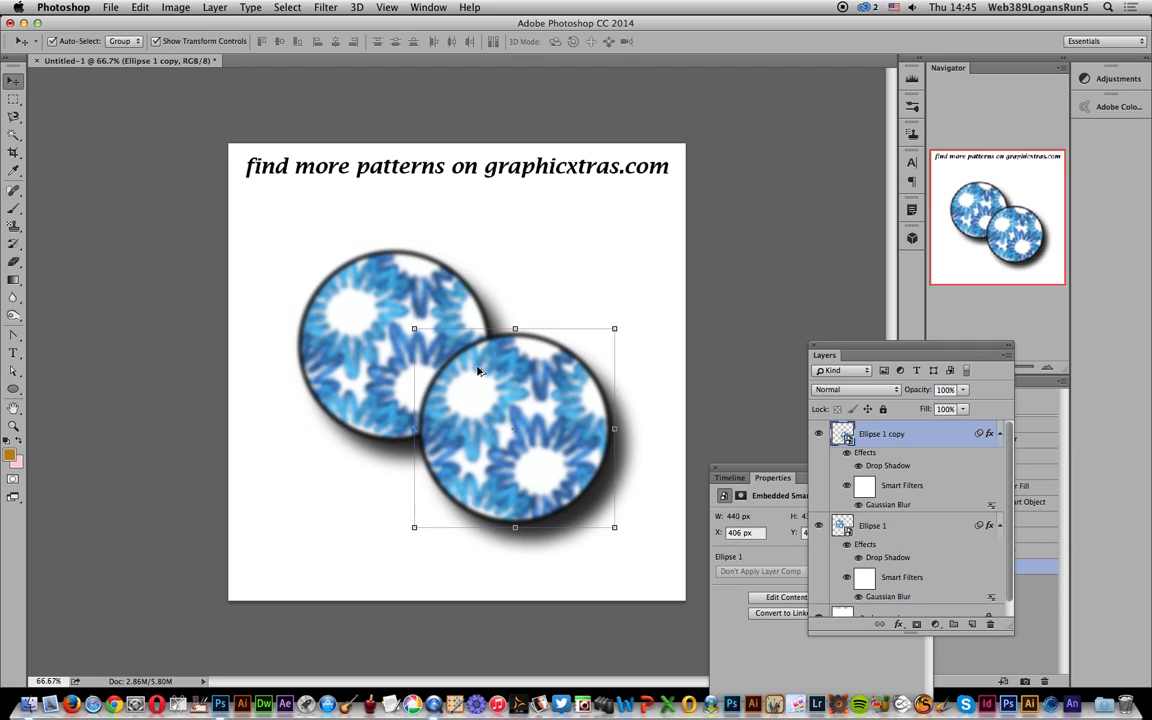
left_click_drag(437, 430, 420, 410)
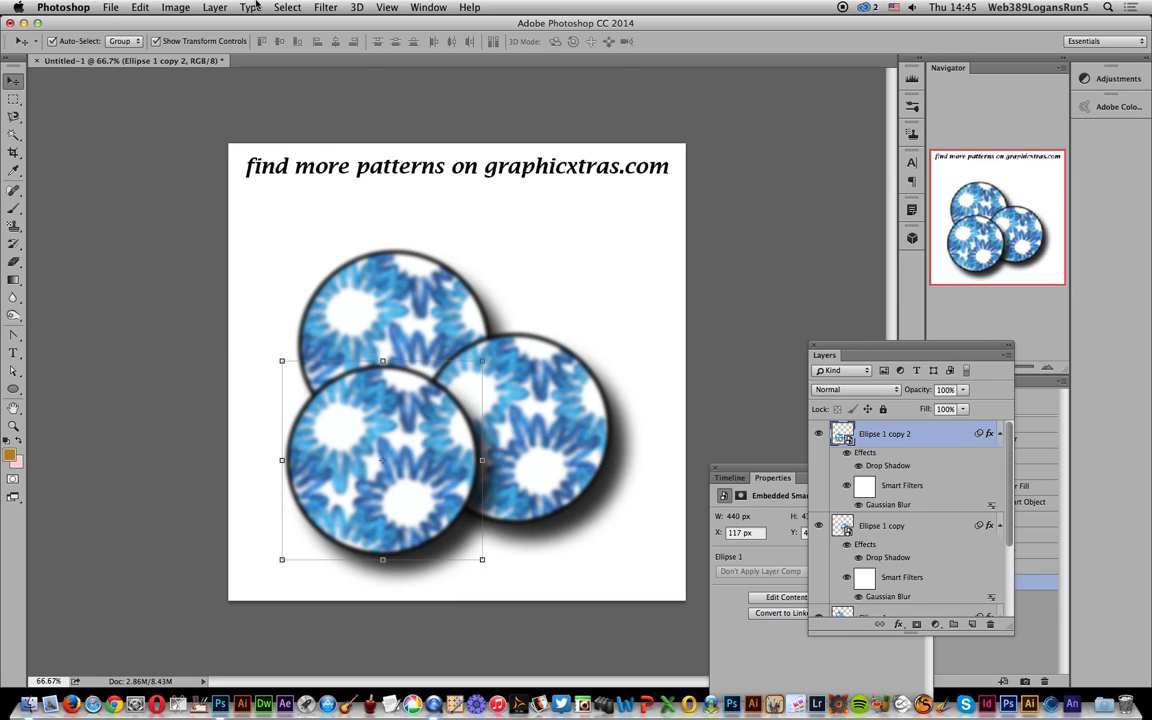
left_click(212, 8)
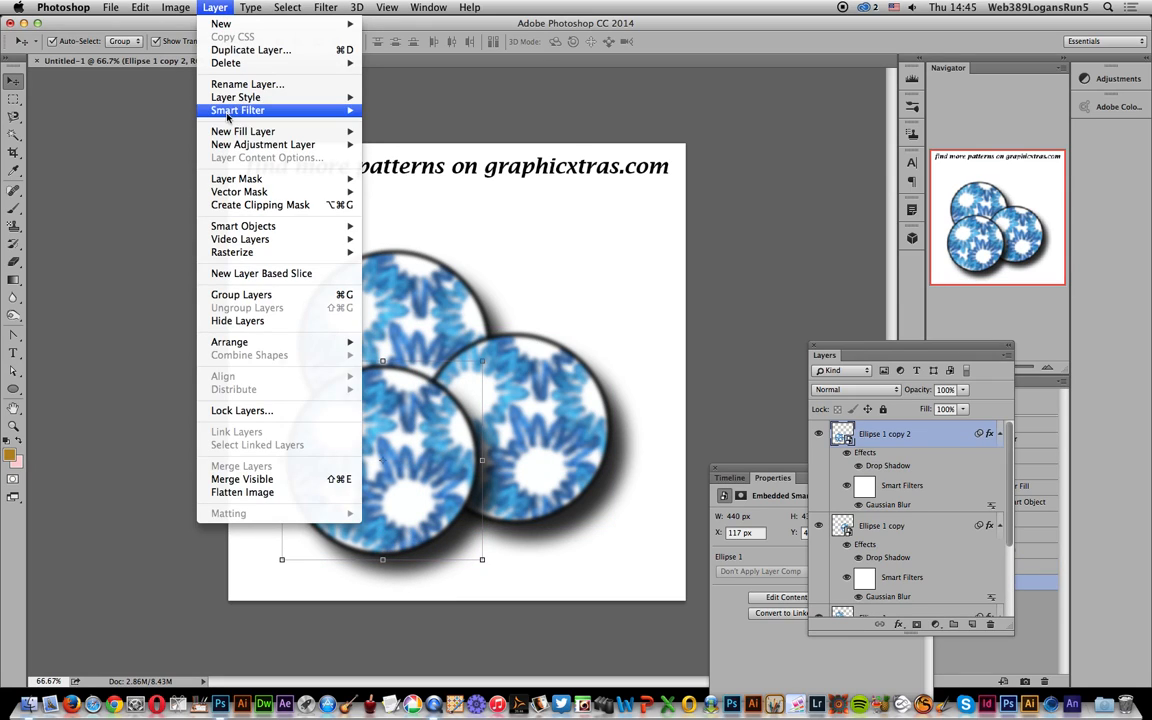
left_click(254, 492)
- Make a rectangular selection around the three-circle cluster below the heading and define it as a brush preset
left_click(14, 98)
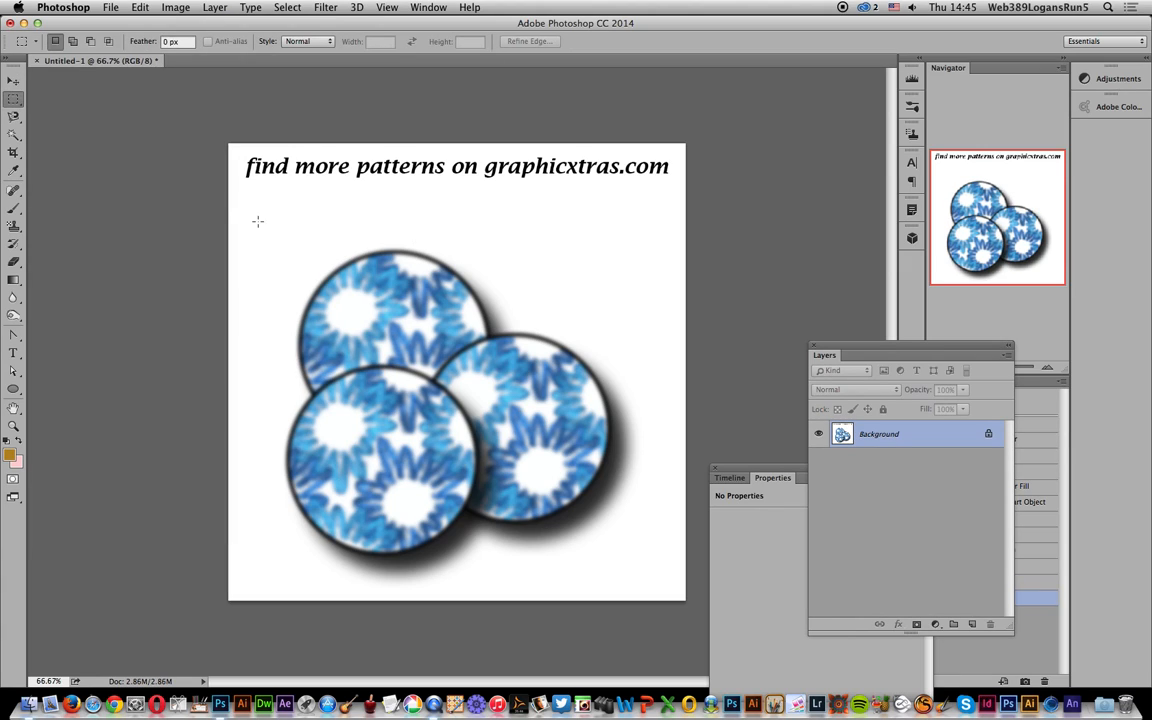
left_click_drag(240, 207, 673, 598)
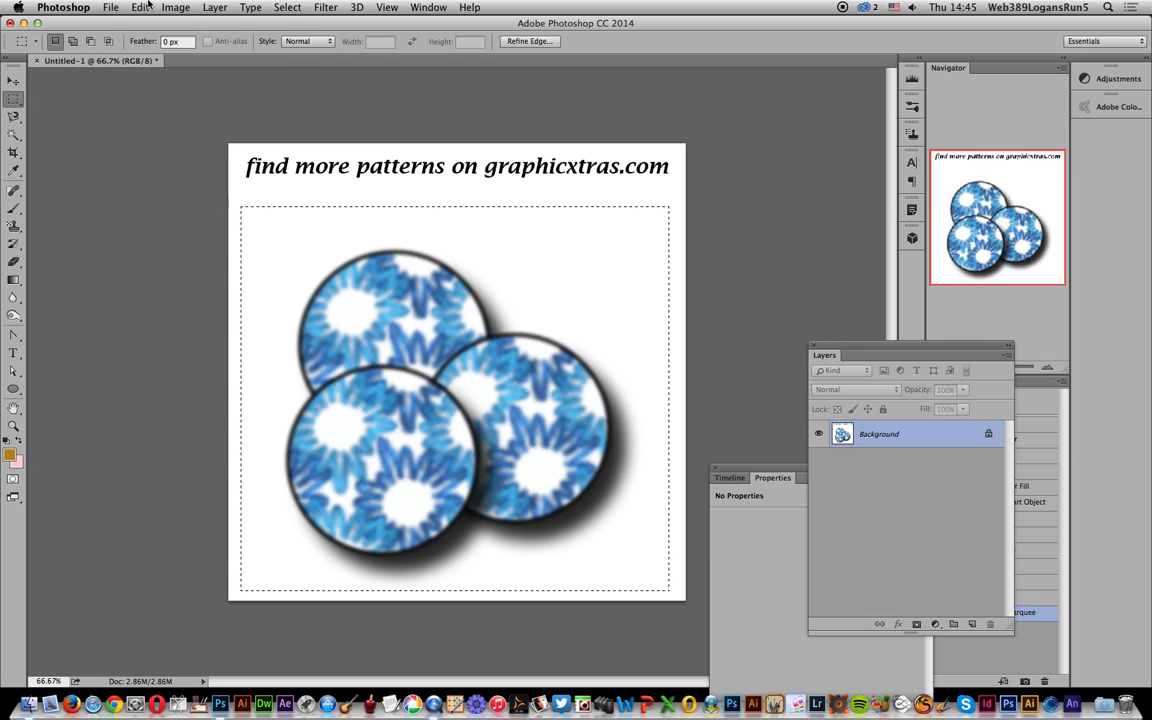
left_click(142, 7)
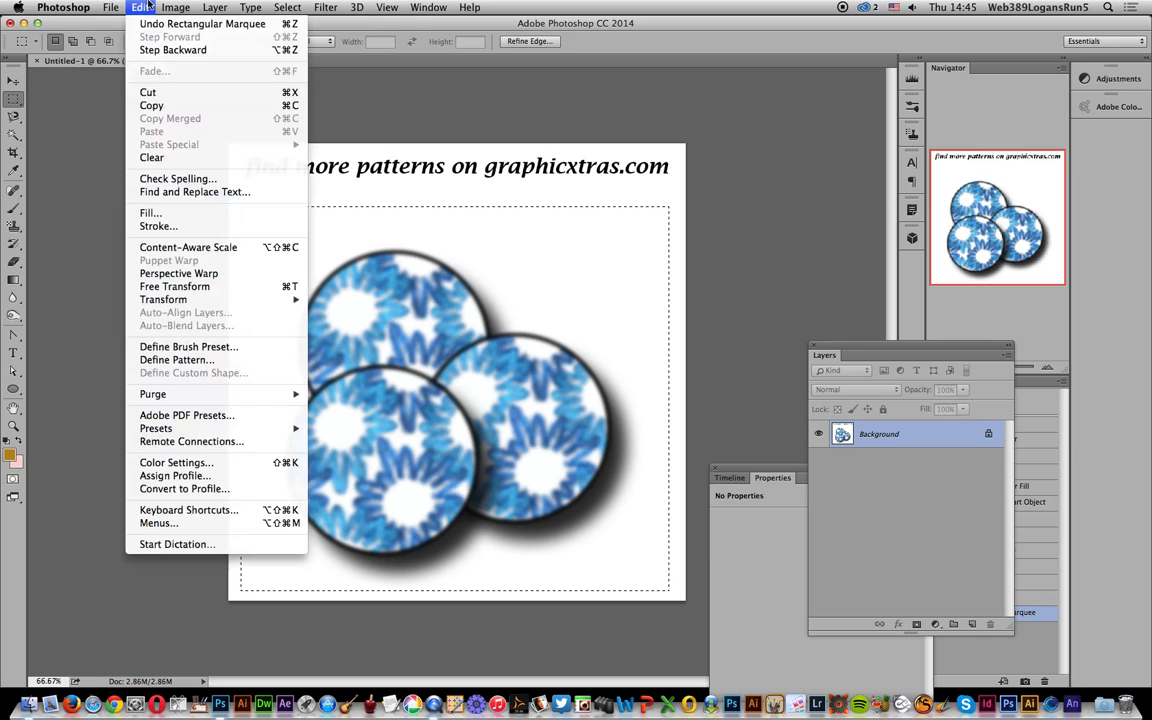
left_click(184, 347)
left_click(732, 321)
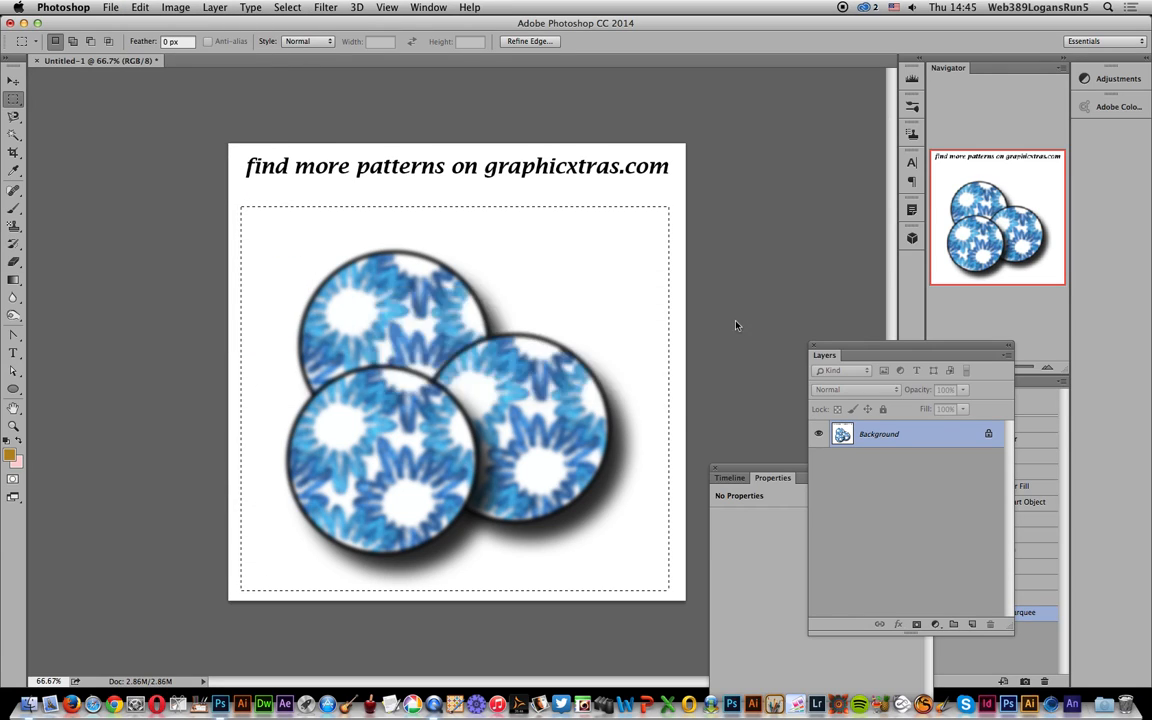
- Revert the document to its blank original state and move the Layers panel clear of the History panel
left_click(1042, 406)
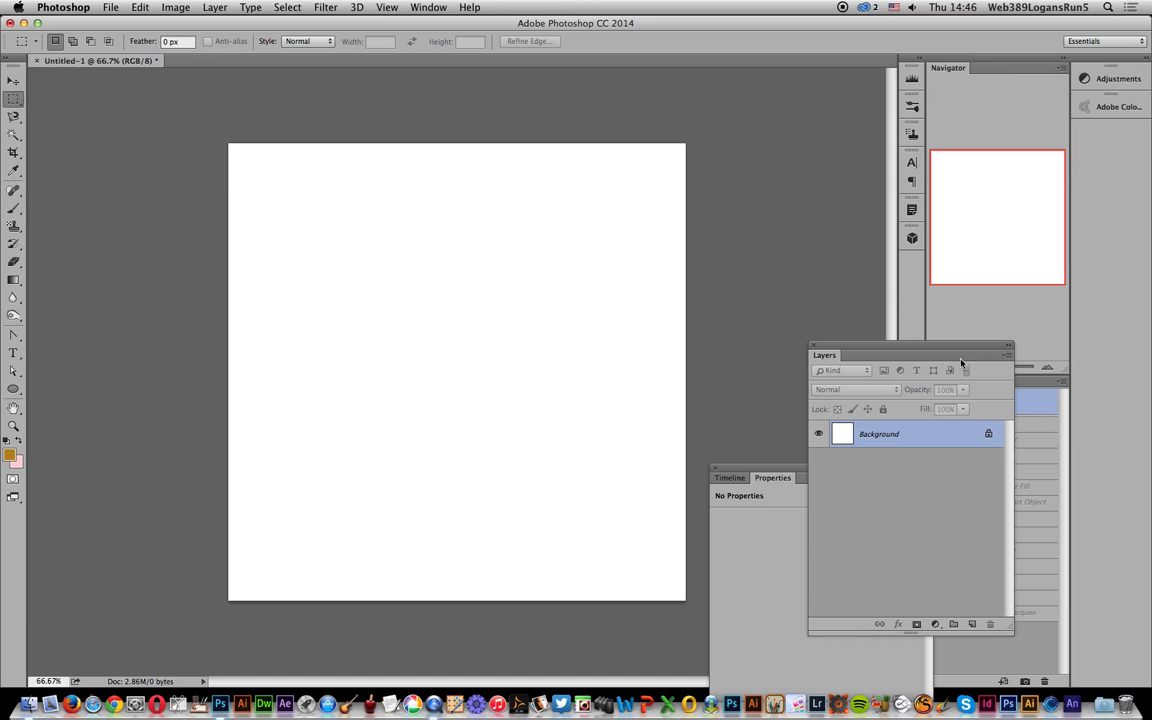
left_click_drag(896, 347, 763, 283)
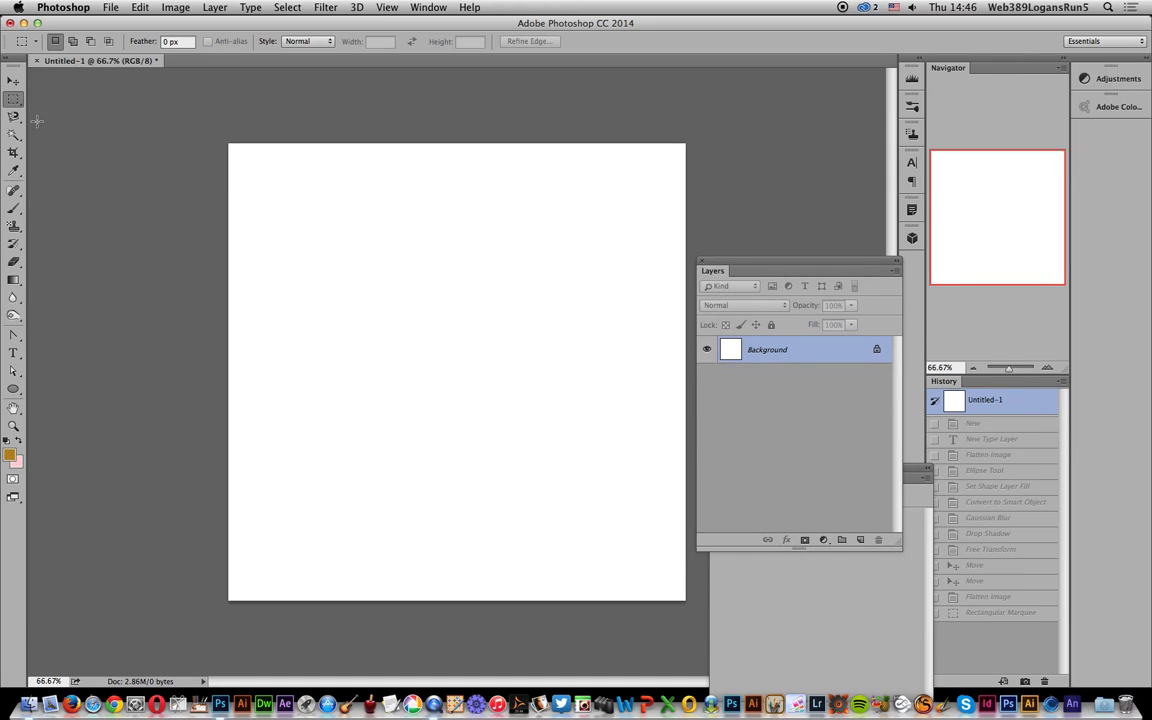
- Stamp four gold circles and one pink circle on the canvas with the 248 px circle brush preset
left_click(14, 211)
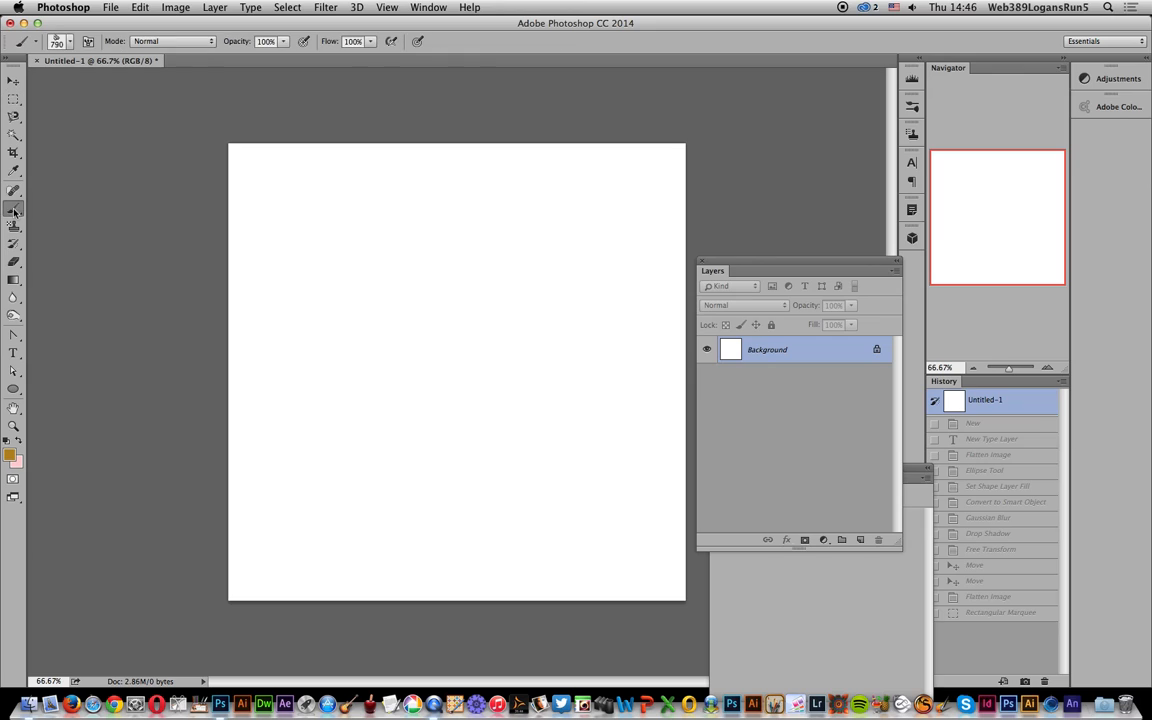
left_click(70, 43)
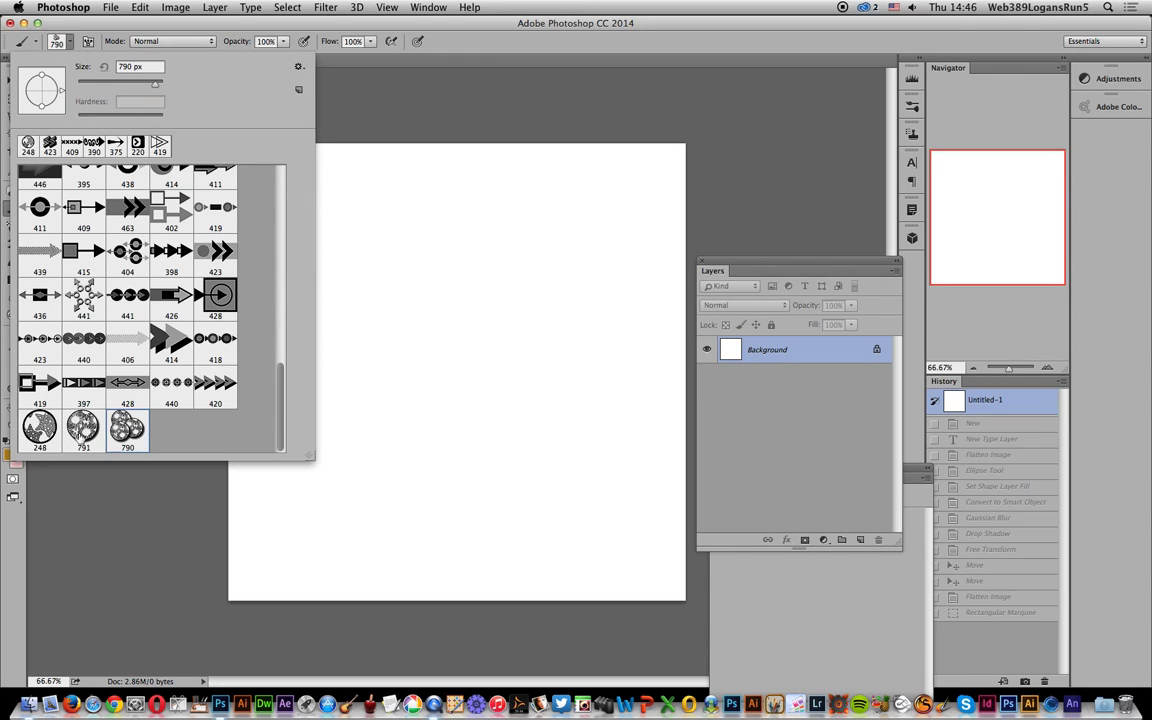
left_click(36, 432)
left_click(432, 313)
left_click(564, 383)
left_click(368, 467)
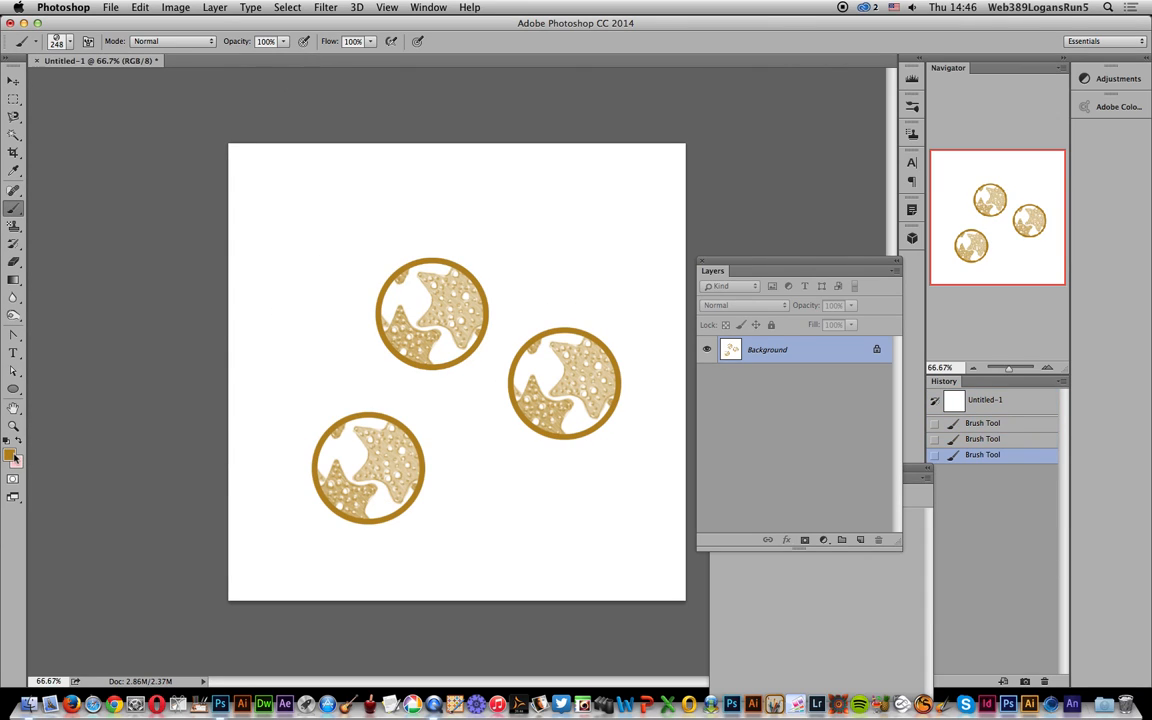
left_click(304, 354)
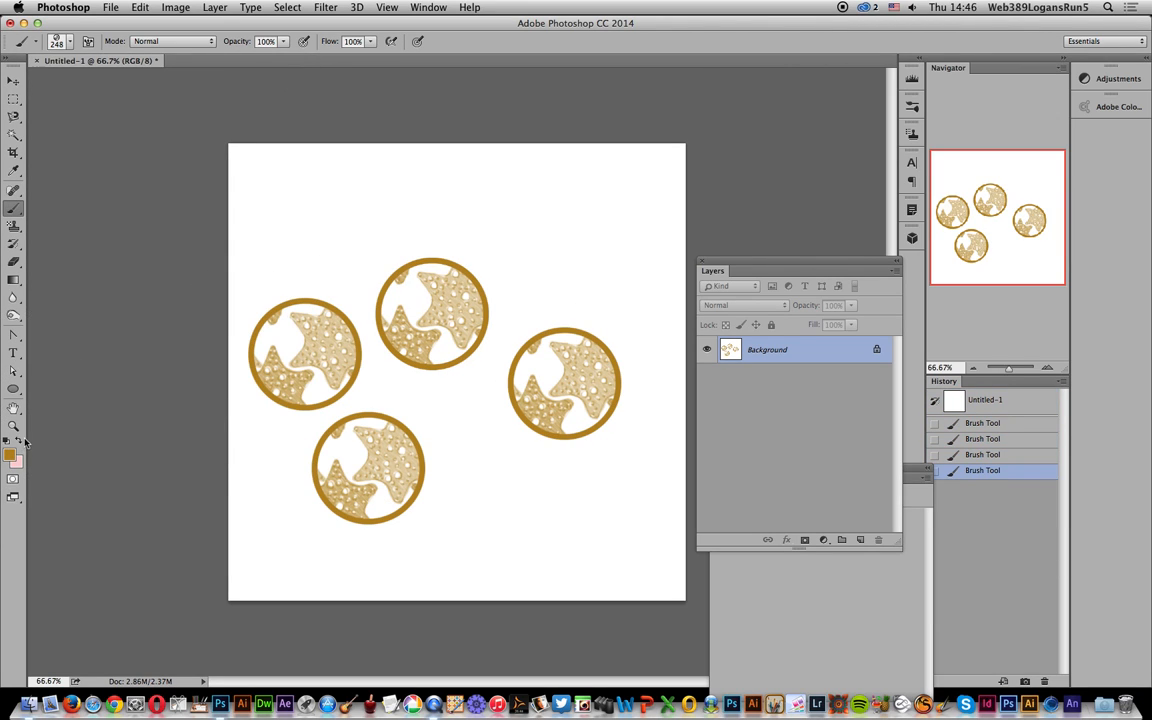
left_click(20, 443)
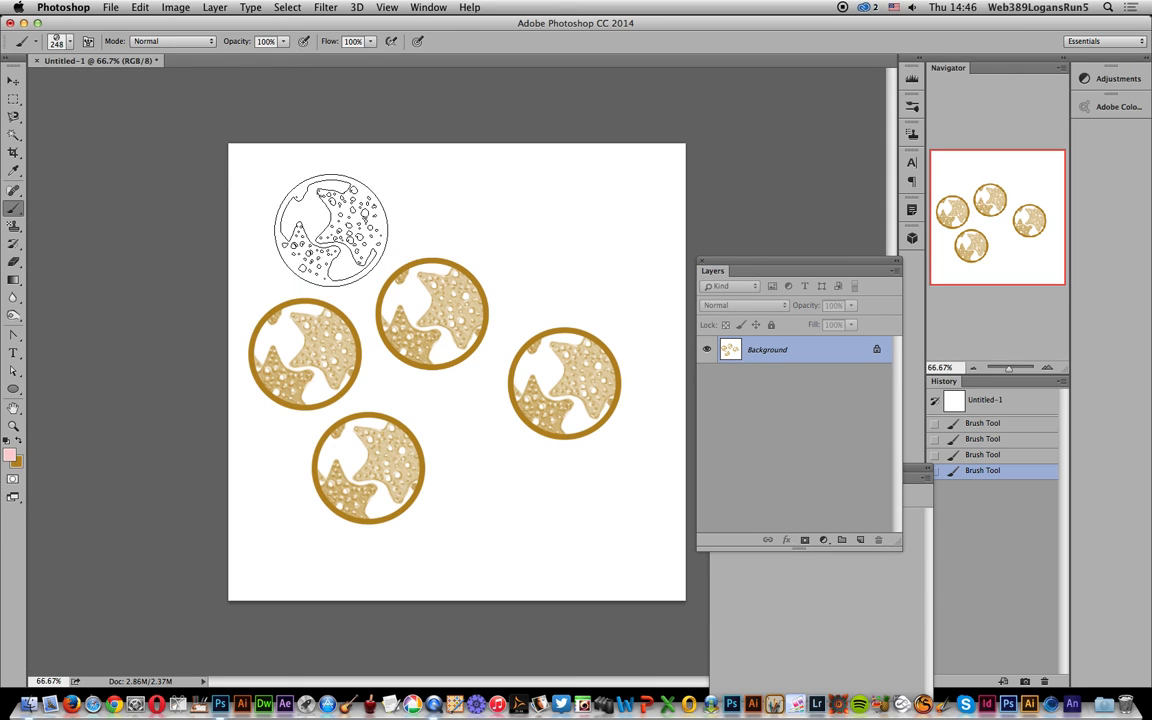
left_click(325, 225)
- Choose the 791 px circle brush, revert to the blank canvas and stamp one pink circle in the centre
left_click(64, 42)
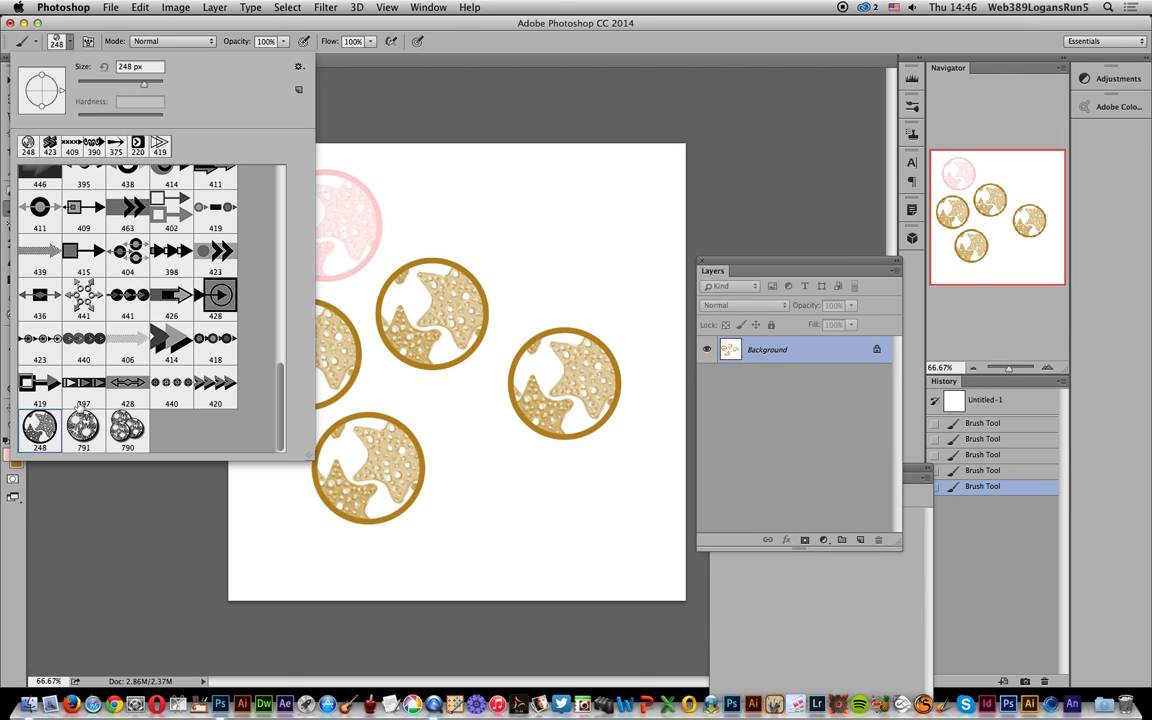
left_click(83, 427)
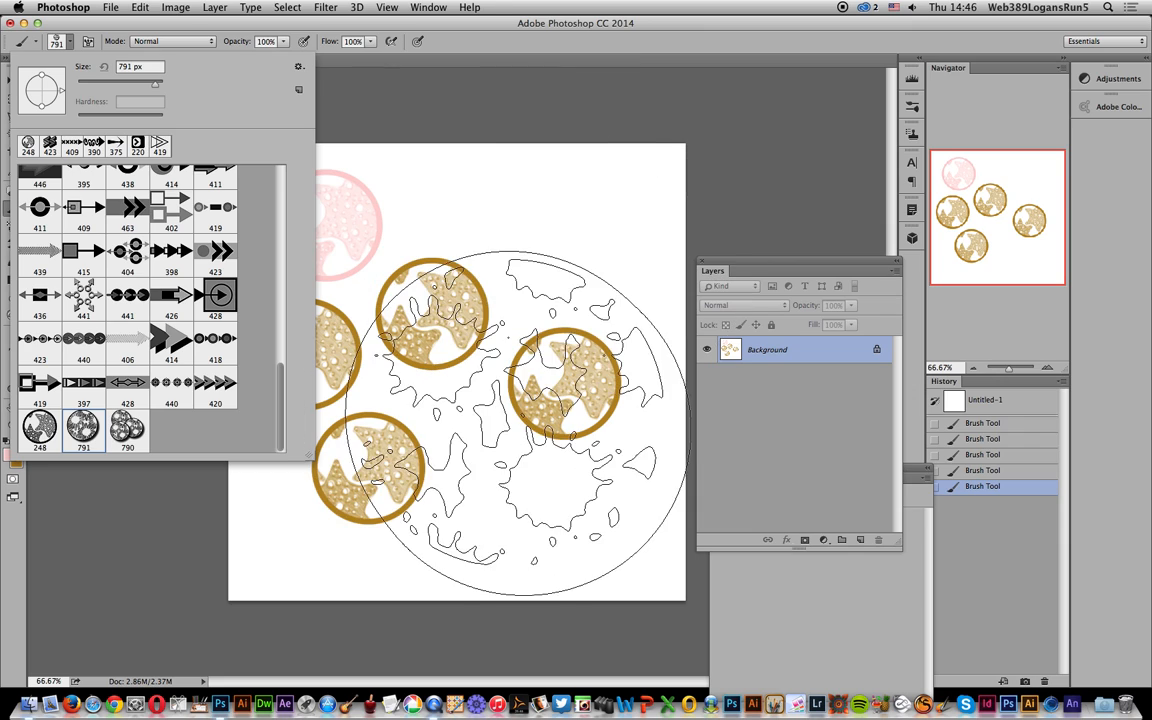
left_click(1008, 408)
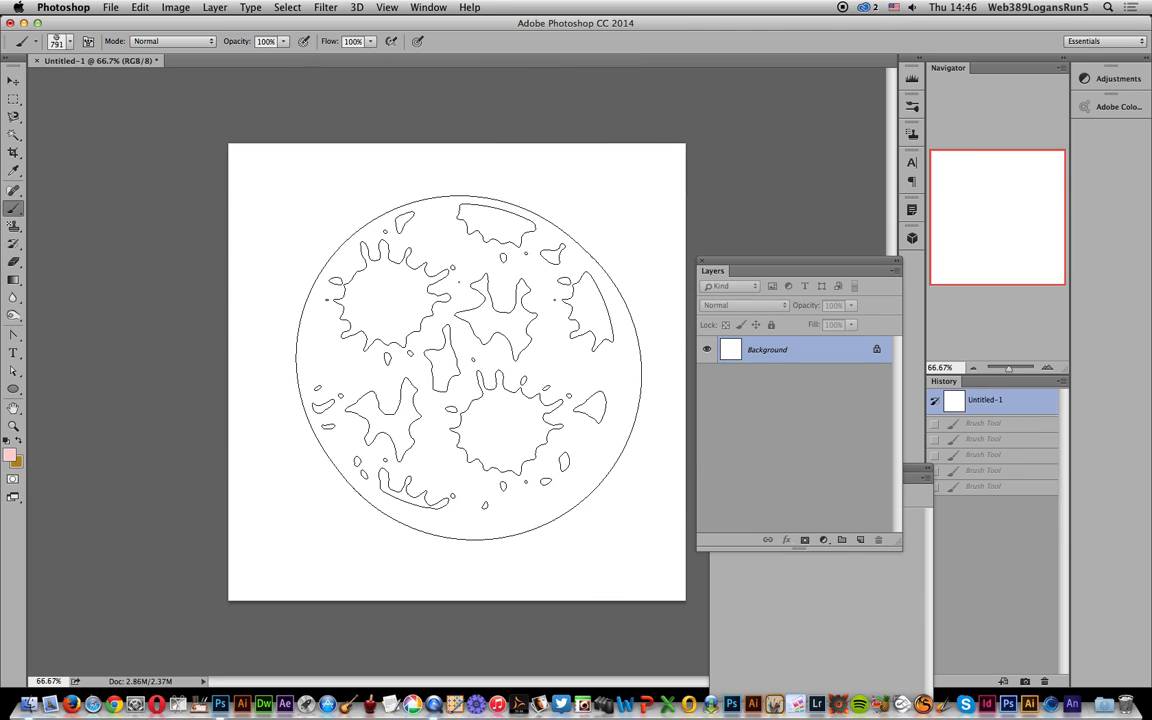
left_click(470, 355)
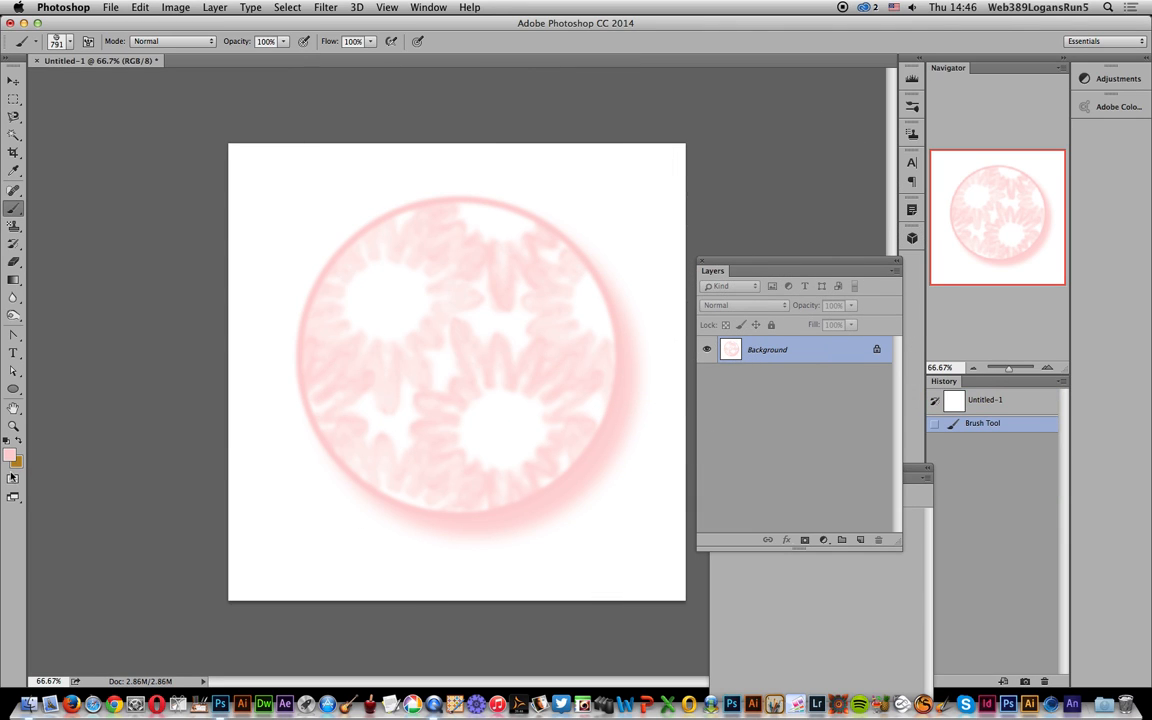
- Set the foreground colour to black (000000) and stamp the 791 px circle brush over the pink circle
left_click(14, 457)
left_click_drag(456, 269, 404, 312)
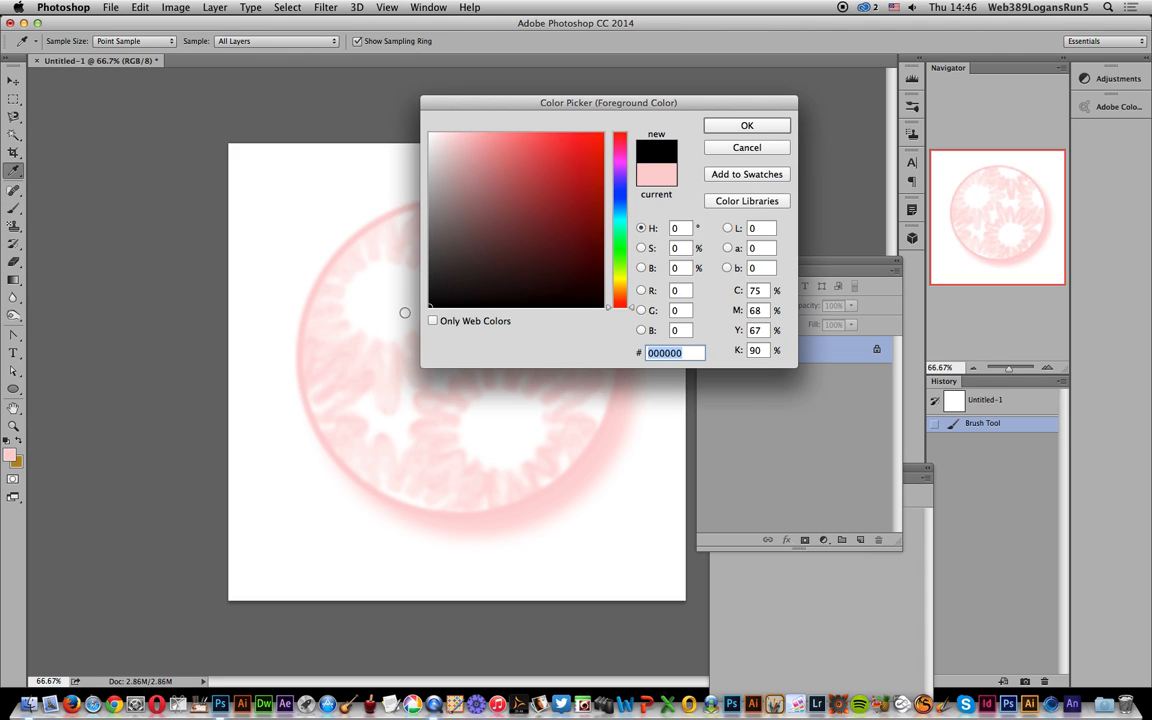
left_click(716, 127)
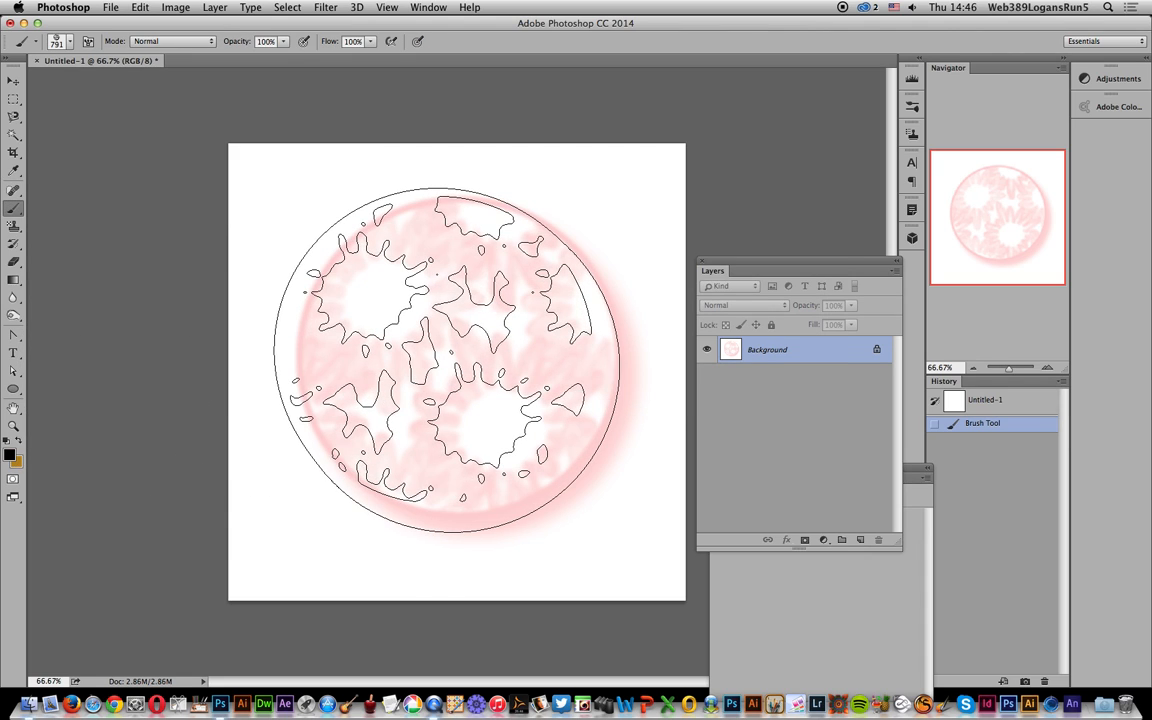
left_click(455, 358)
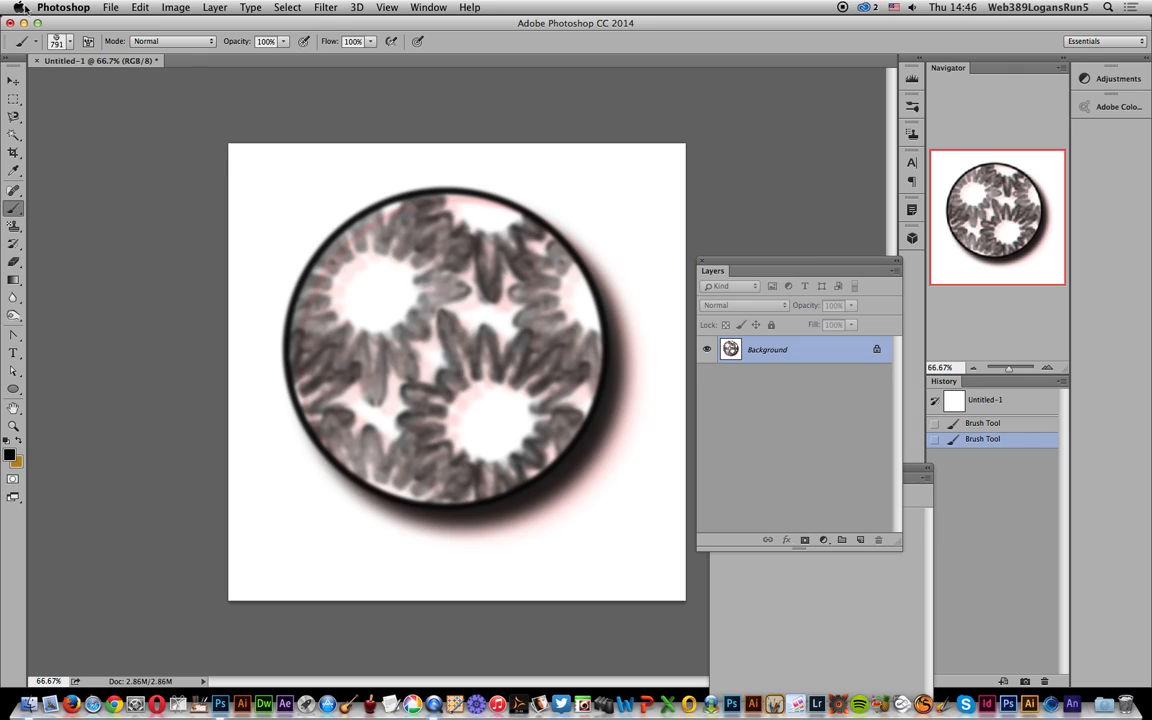
- Revert to the blank canvas and stamp the 790 px three-circle brush six times in black across the centre and edges
left_click(972, 403)
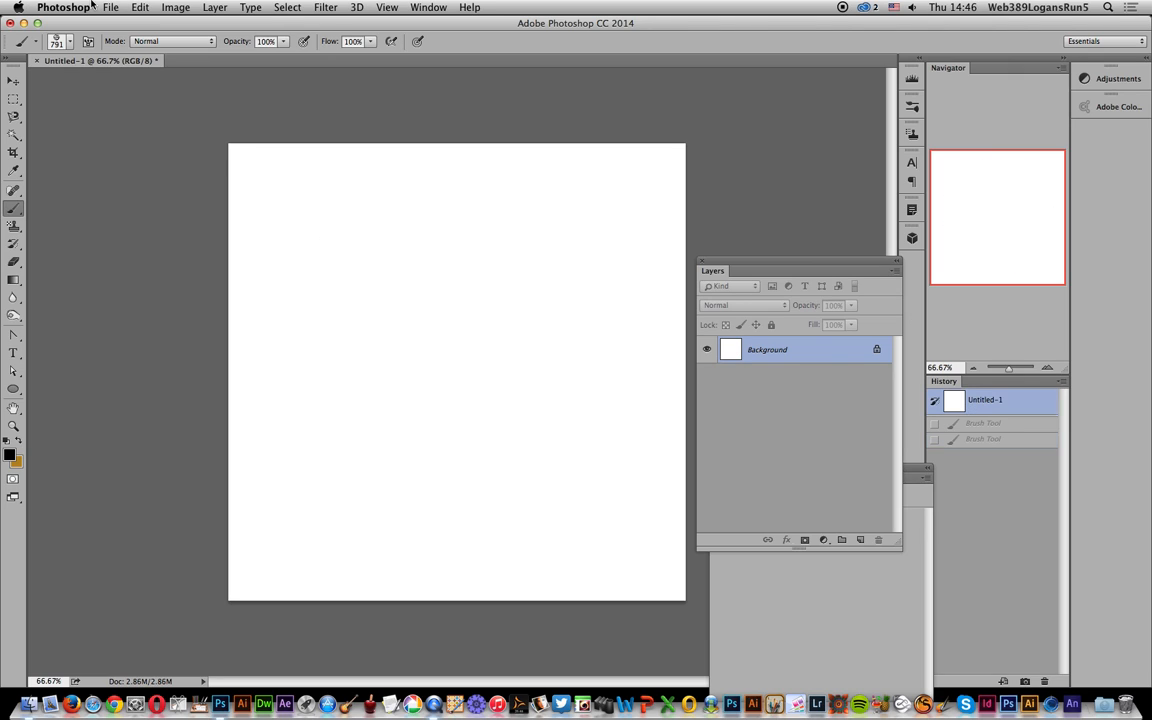
left_click(69, 41)
left_click(127, 428)
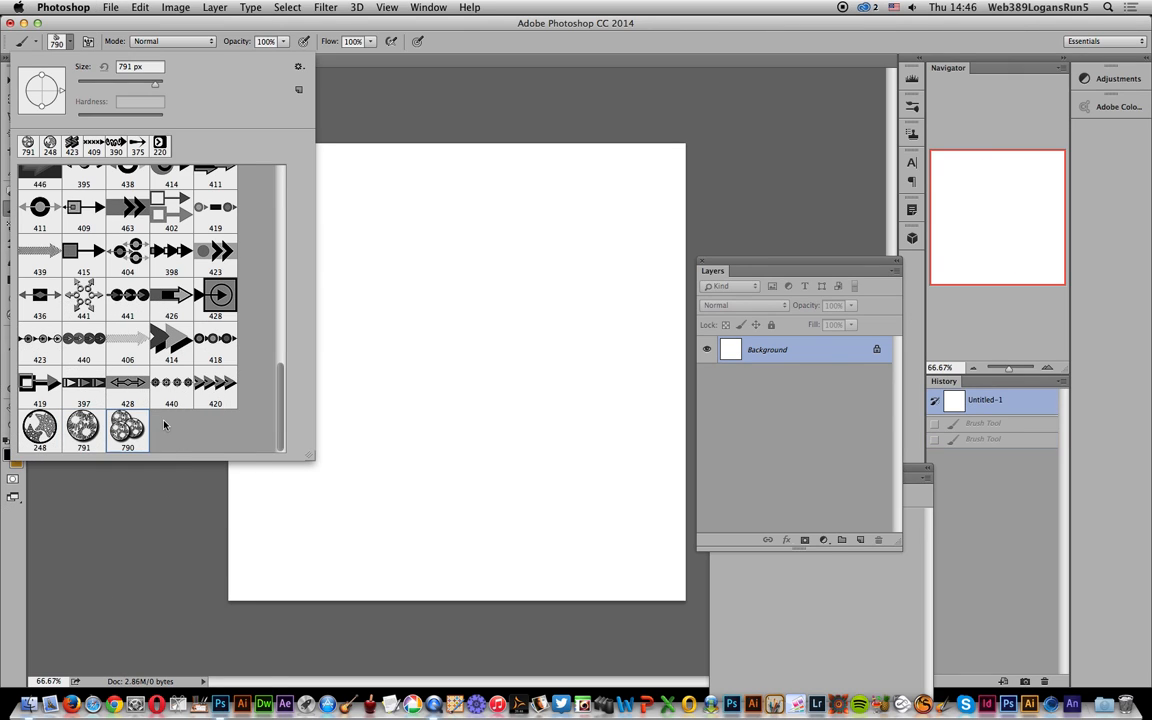
left_click(458, 368)
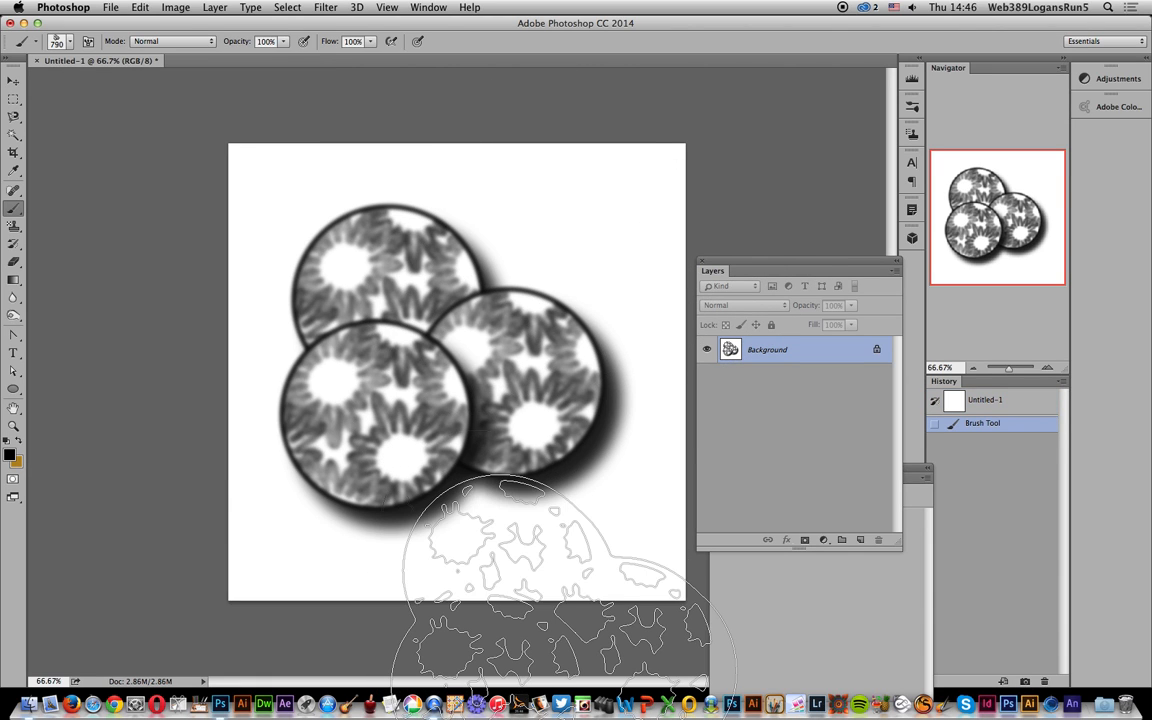
left_click(568, 638)
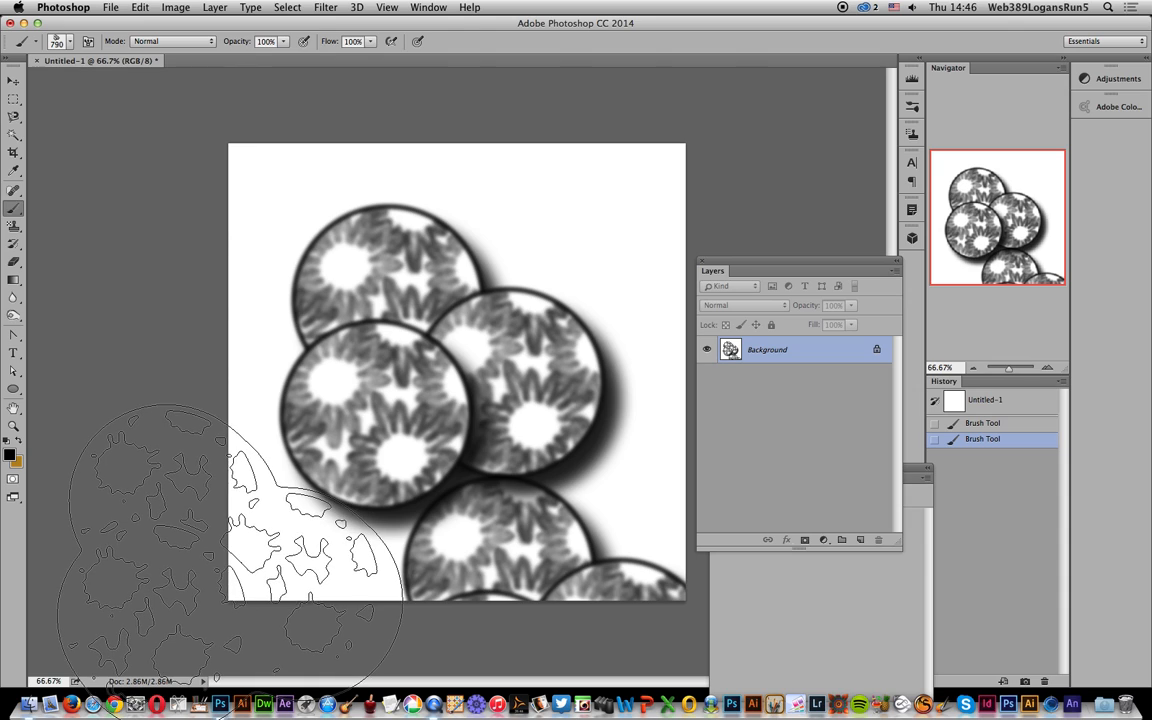
left_click(236, 565)
left_click(110, 285)
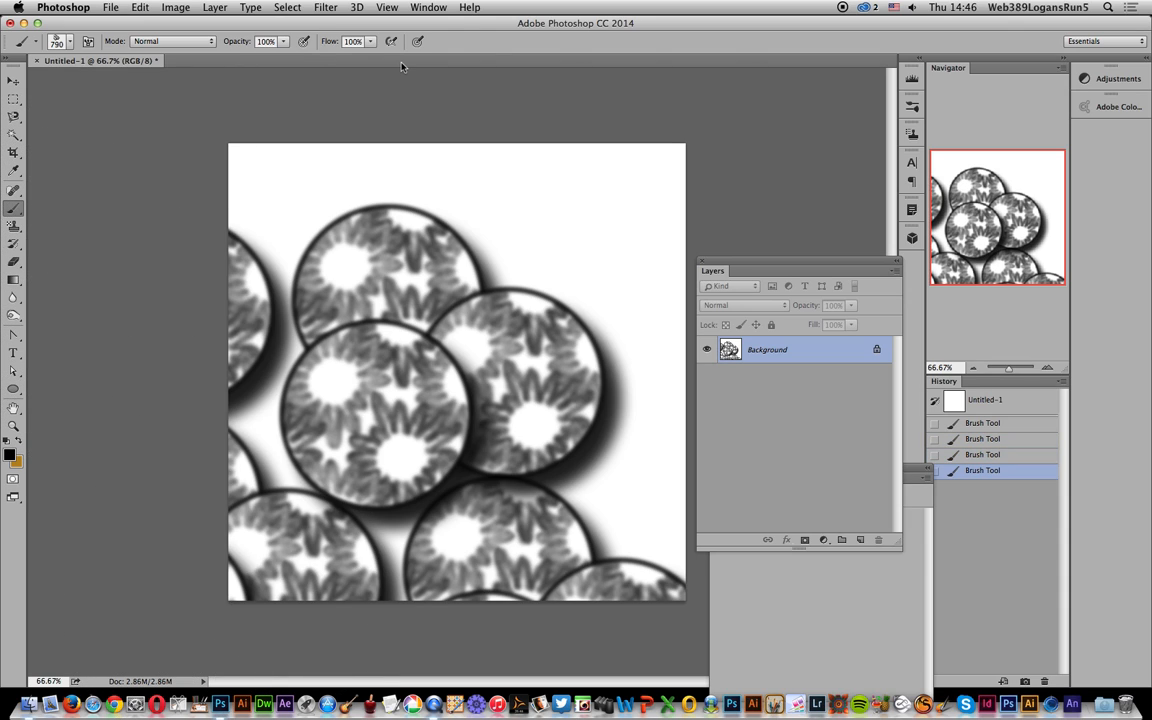
left_click(300, 85)
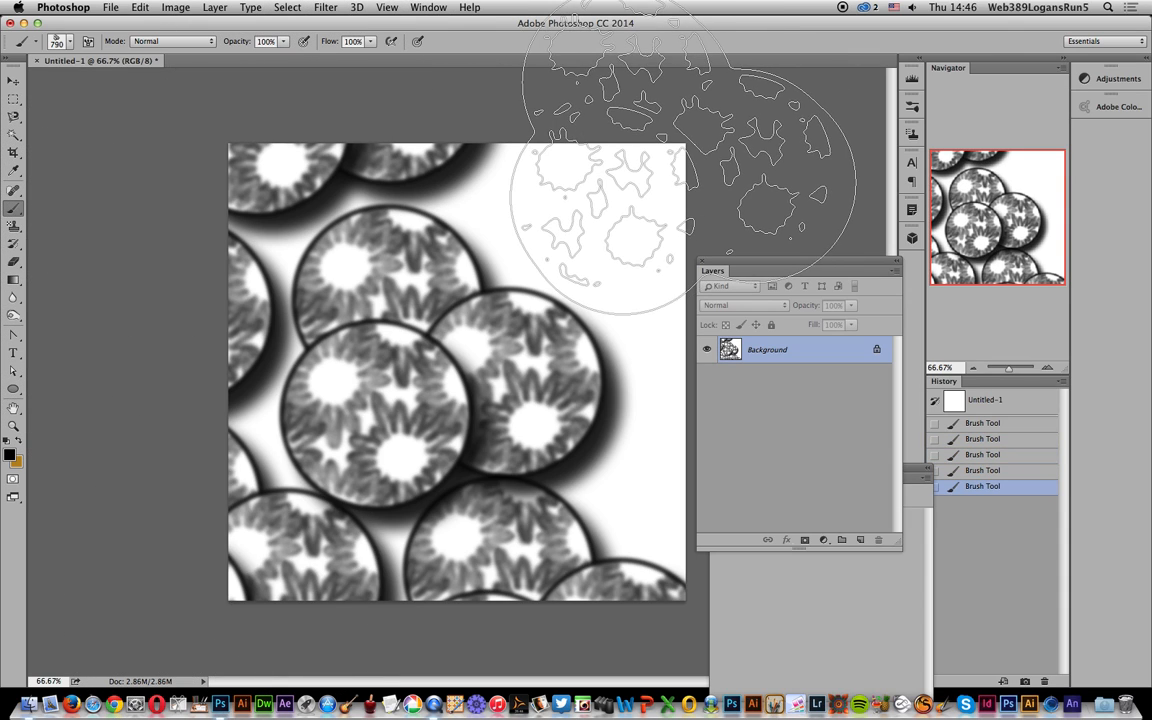
left_click(680, 138)
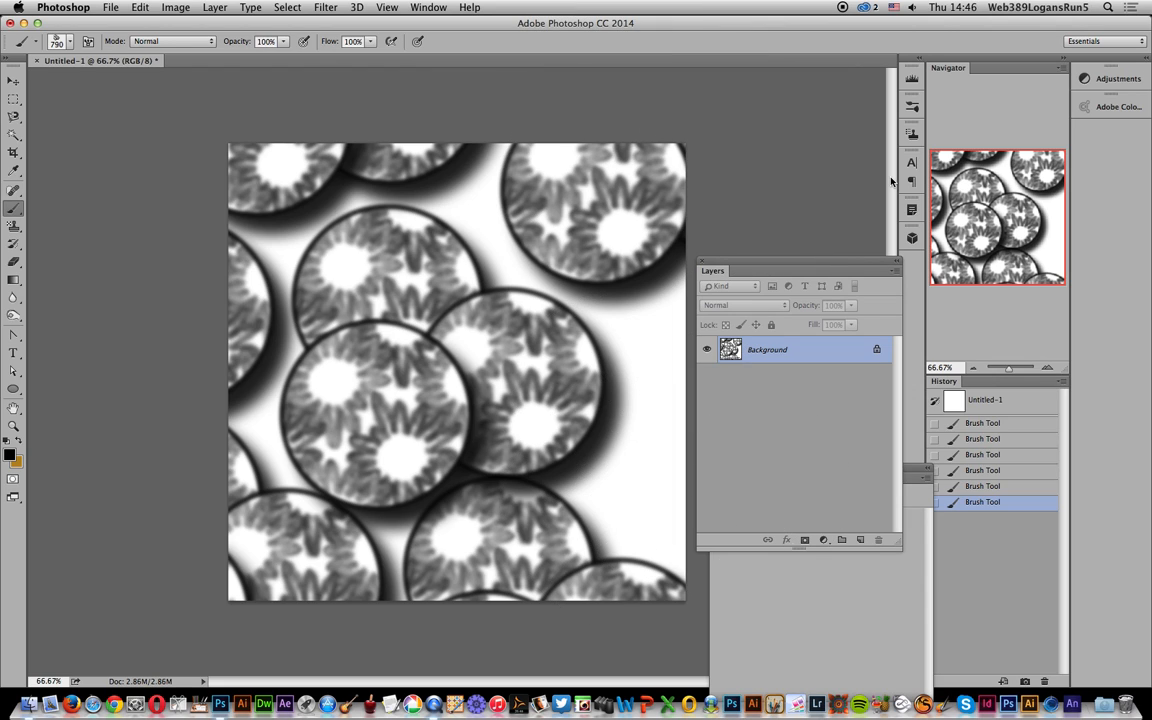
left_click_drag(752, 266, 943, 273)
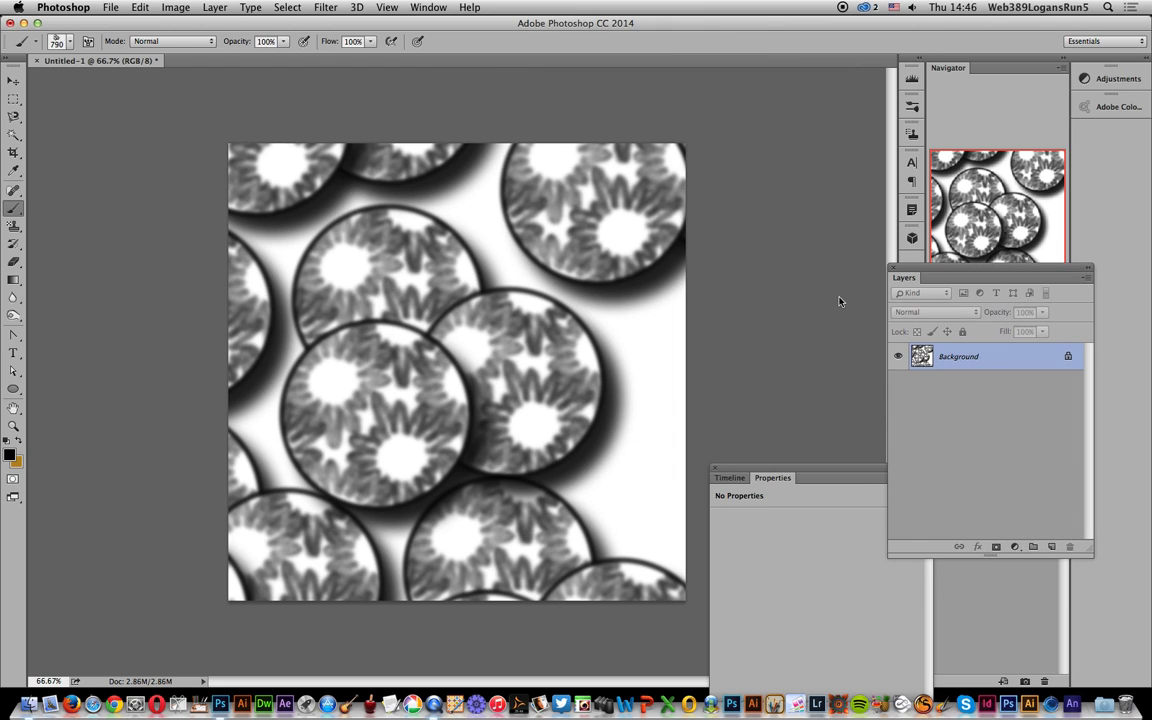